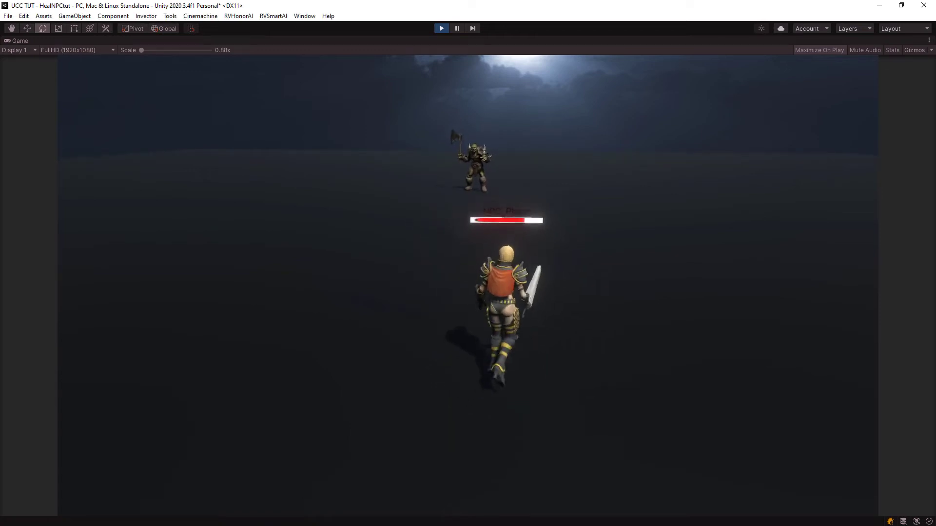
- Run the HealNPCtut scene and watch the armored hero walk up to the horned orc
key(w)
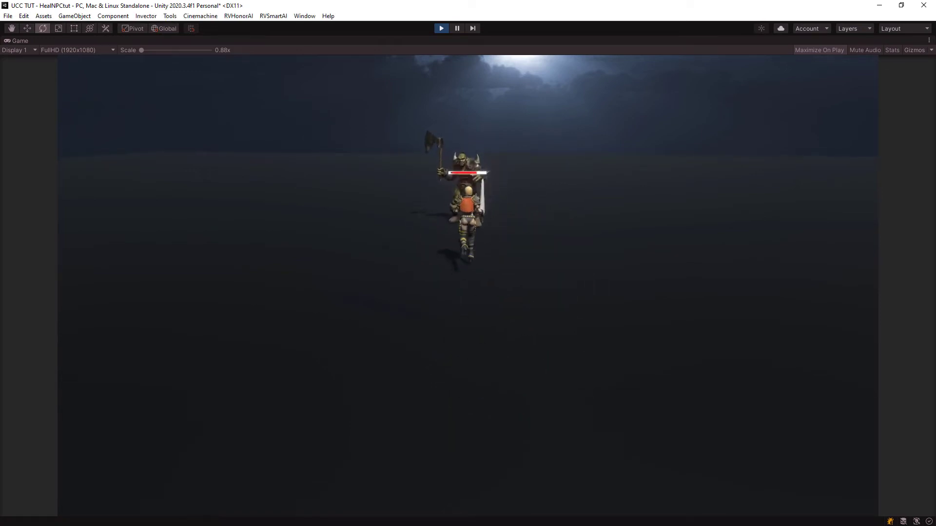
key(w)
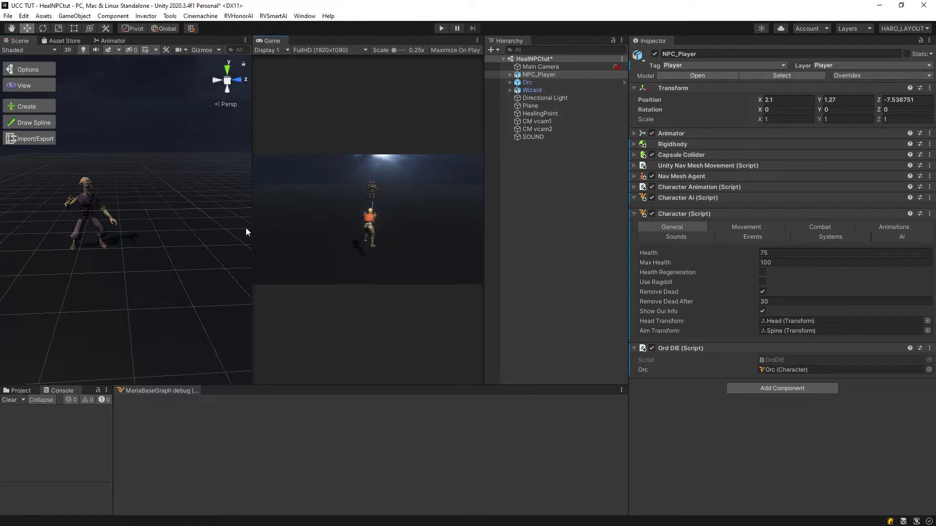
- Compare NPC_Player's combat settings with the Orc's, including the Orc's scanner layer mask
click(633, 214)
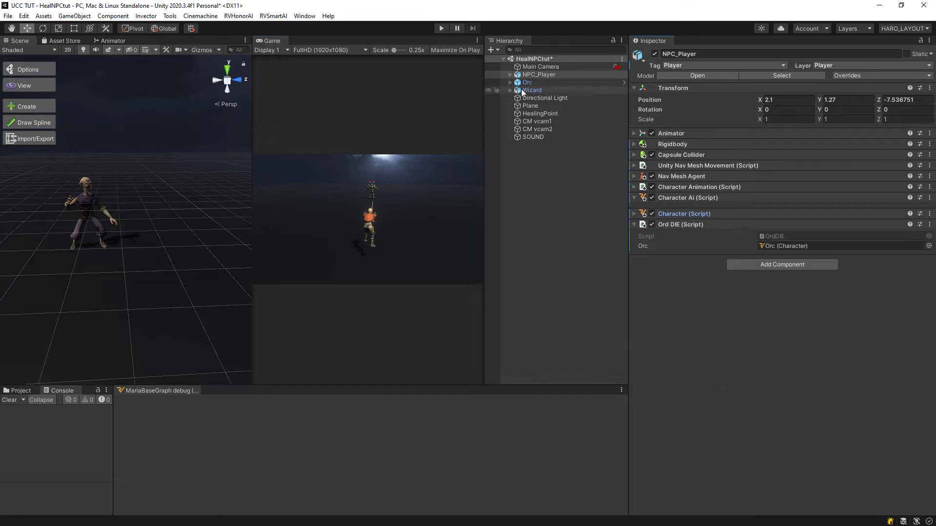
click(510, 75)
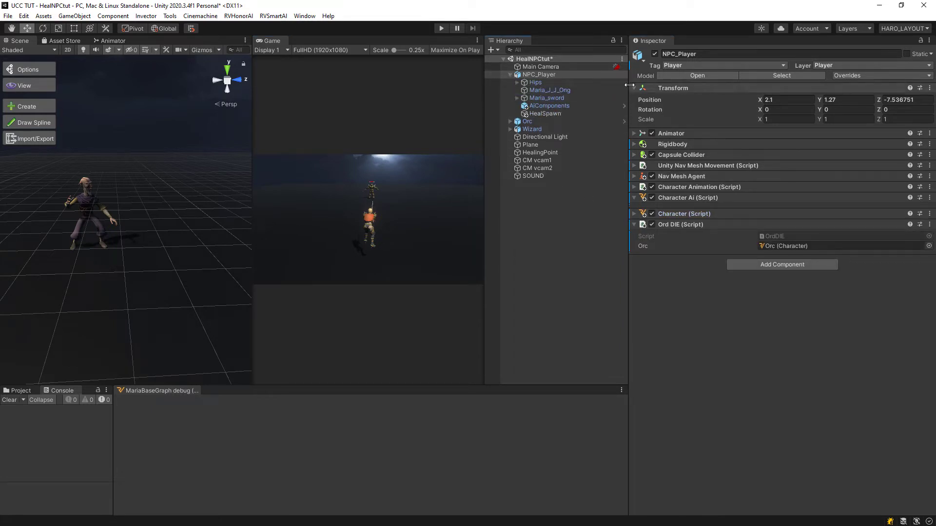
click(633, 214)
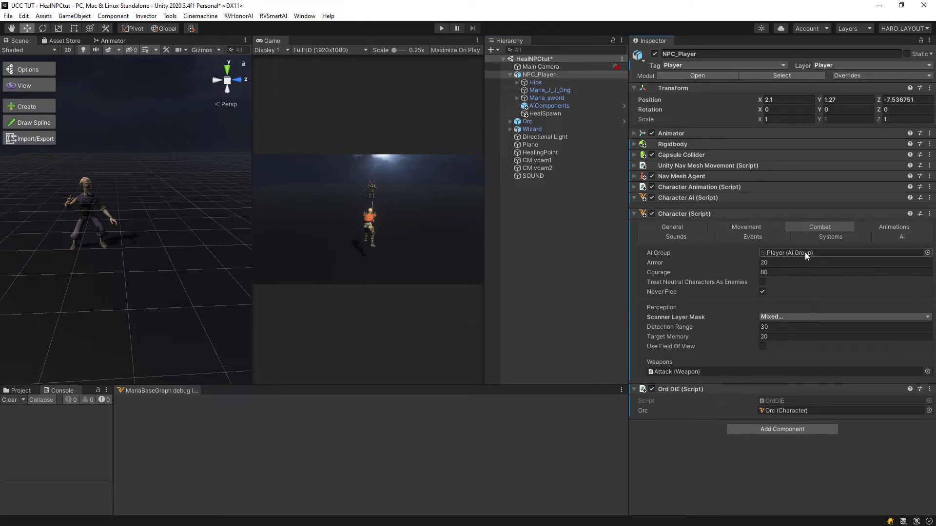
click(527, 122)
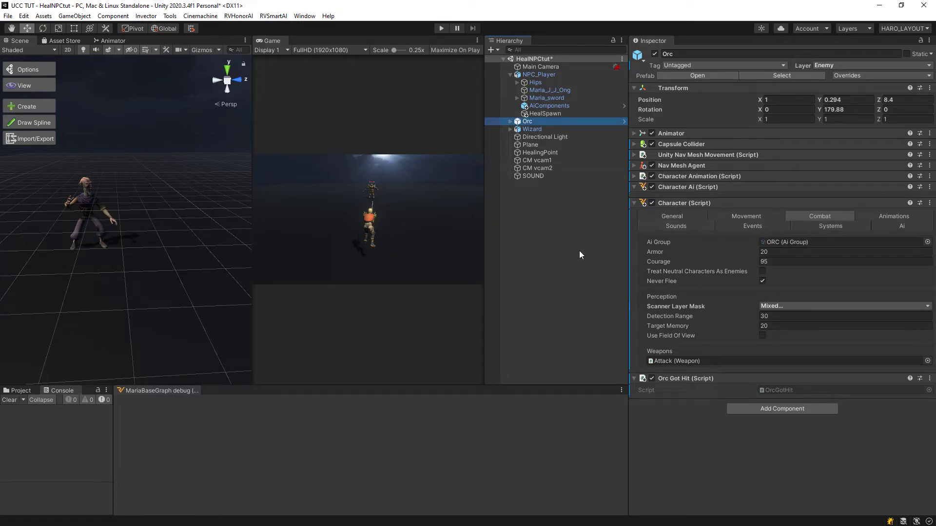
click(783, 307)
click(784, 132)
click(585, 203)
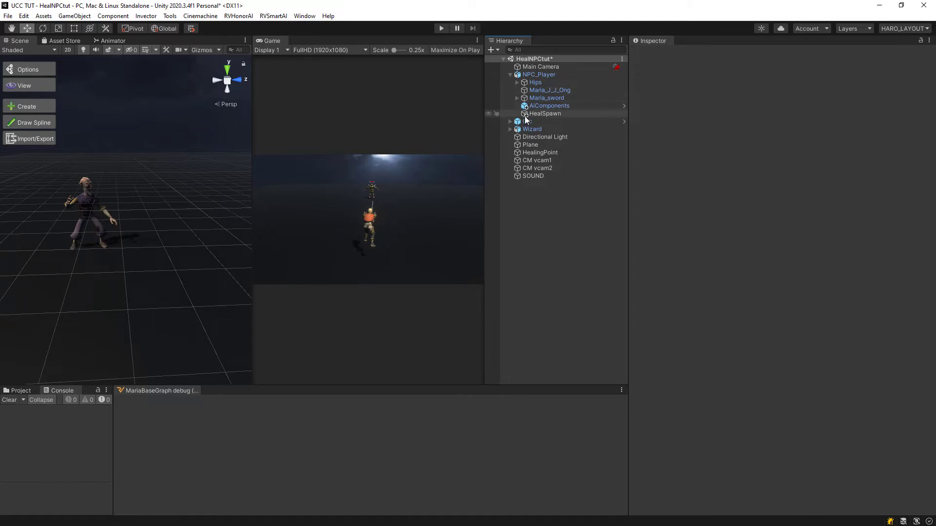
- Inspect the Attack weapons under Maria_sword and the Orc, whose Attack has damage 15 and range 2.1
click(518, 98)
click(545, 106)
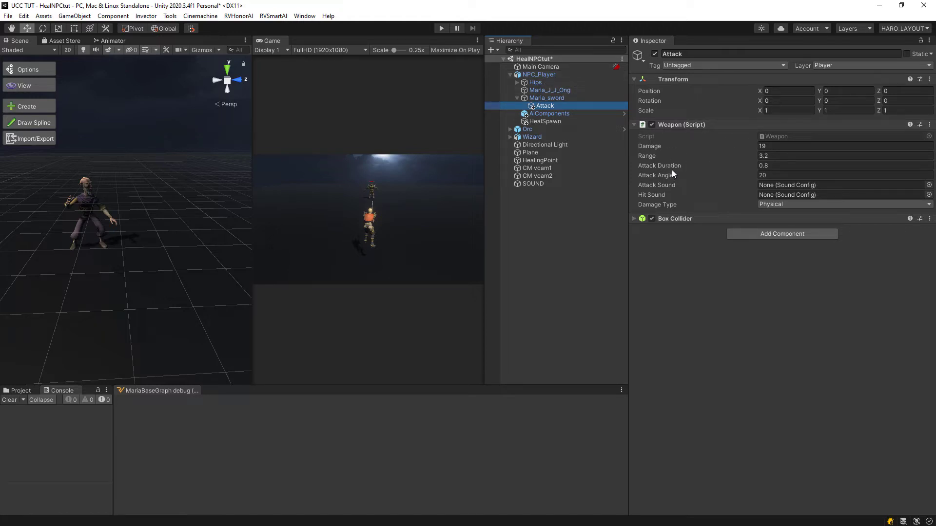
click(510, 130)
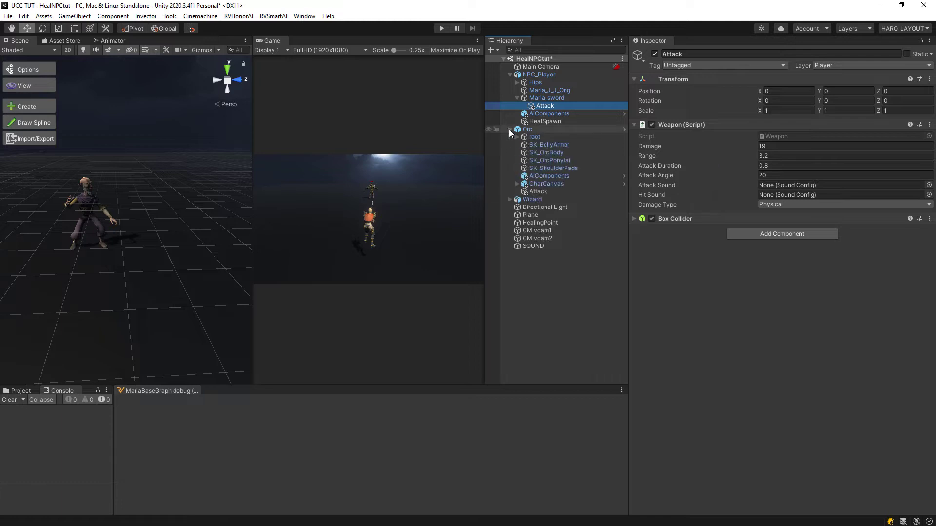
click(539, 191)
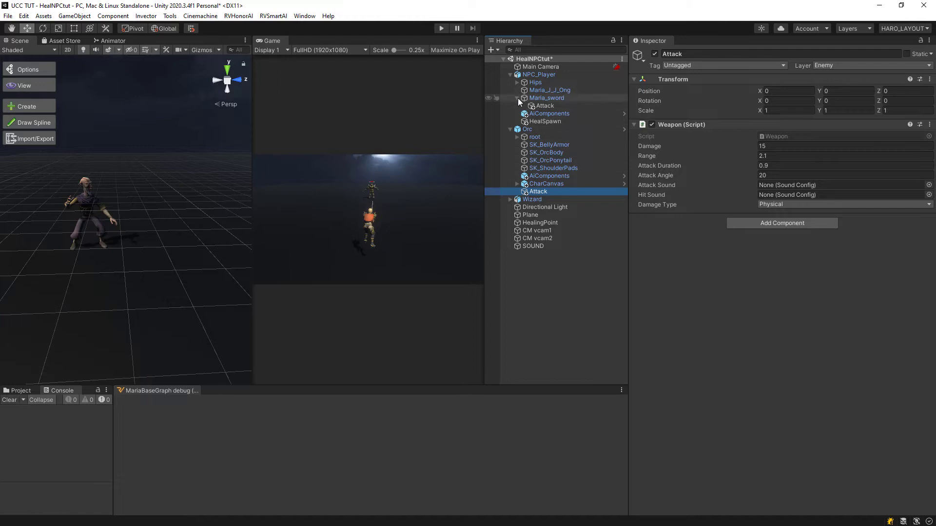
- Frame the HealingPoint trigger and show its cube mesh briefly, leaving it hidden
click(510, 130)
click(551, 113)
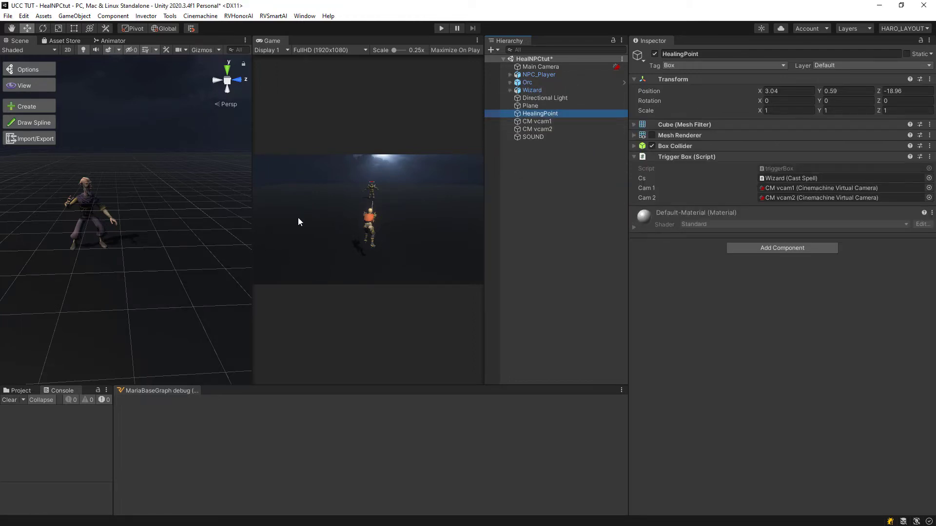
key(f)
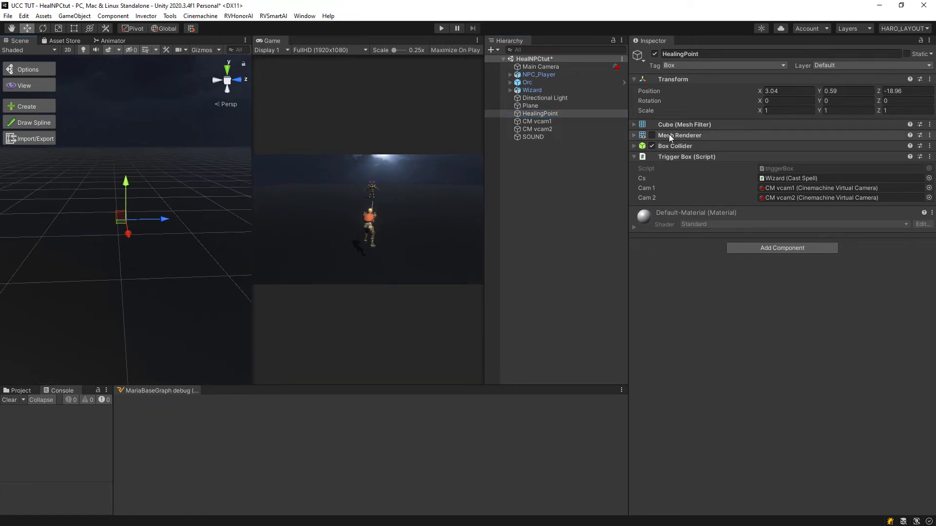
click(652, 135)
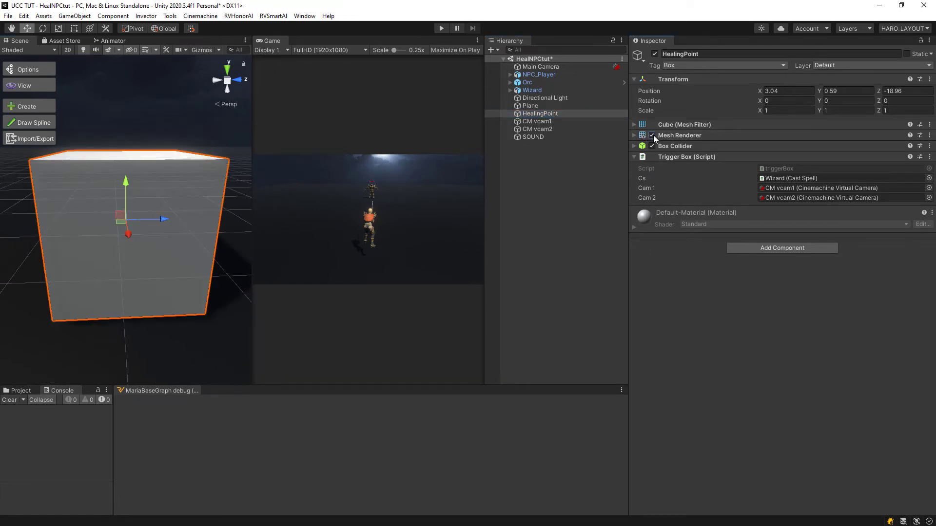
click(652, 135)
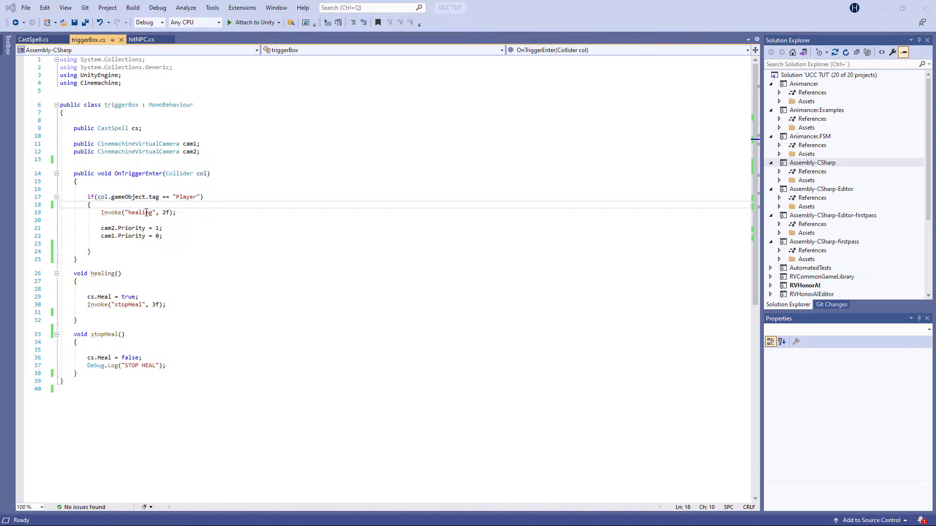
- Review triggerBox's OnTriggerEnter code and the Heal field in CastSpell.cs
click(96, 261)
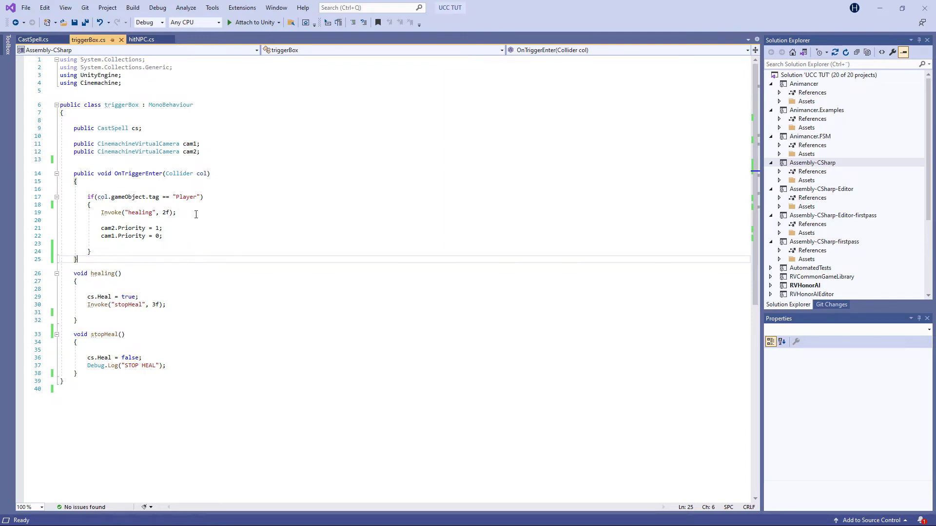
click(46, 38)
scroll(98, 195, up, 5)
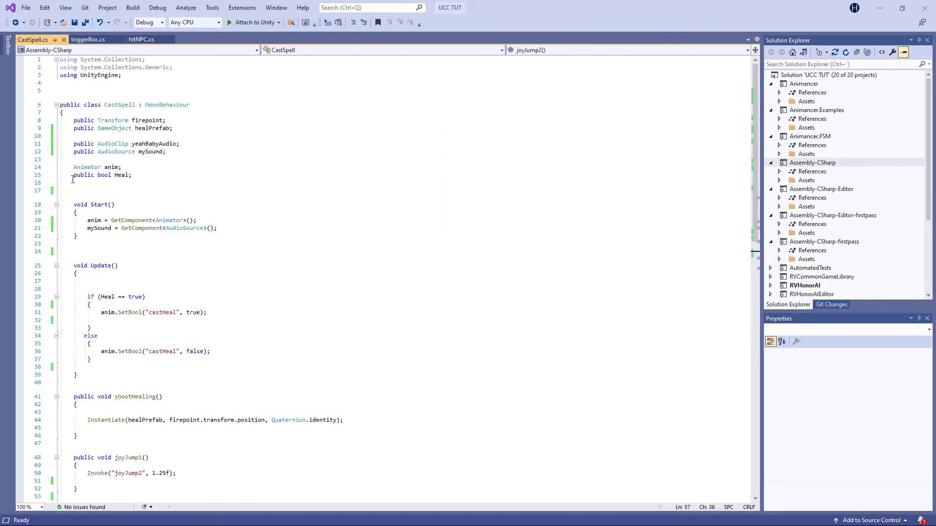
drag(74, 174, 157, 176)
click(157, 175)
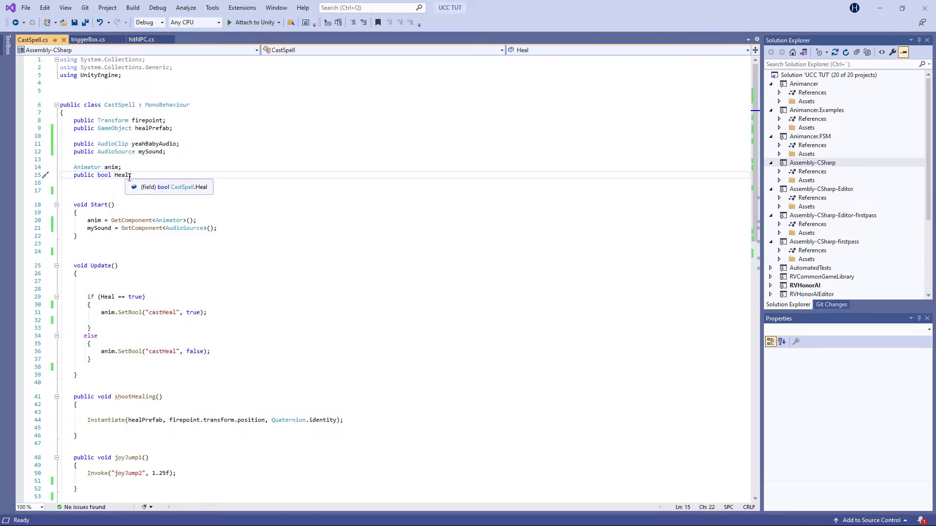
- Trace the Heal check and castHeal line to the Instantiate call in shootHealing(), then return to Unity
scroll(184, 189, down, 2)
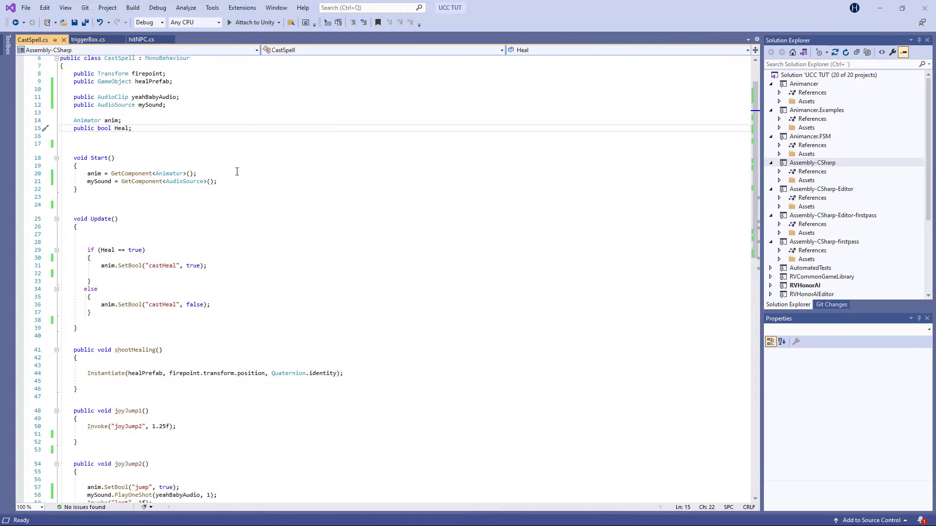
scroll(244, 173, down, 1)
drag(84, 226, 208, 219)
click(165, 216)
scroll(188, 199, down, 1)
click(225, 221)
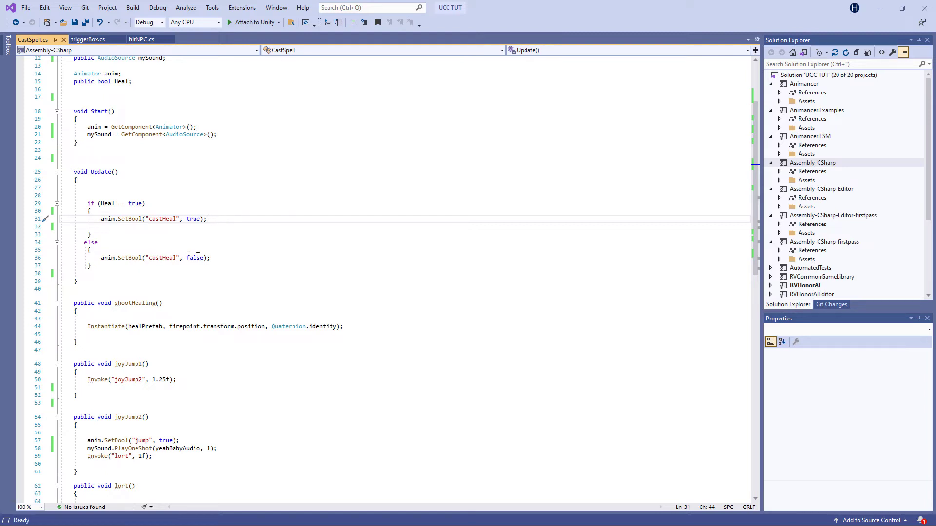
scroll(221, 259, down, 2)
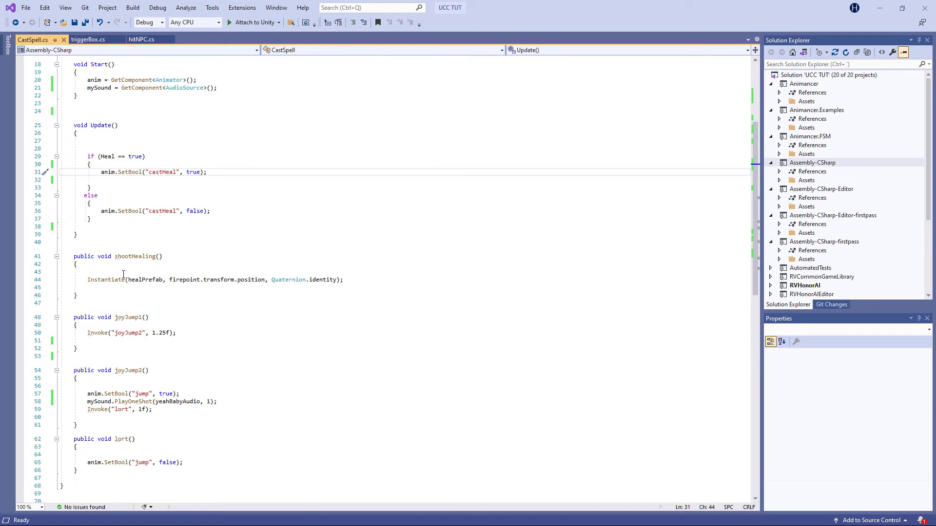
drag(81, 279, 342, 282)
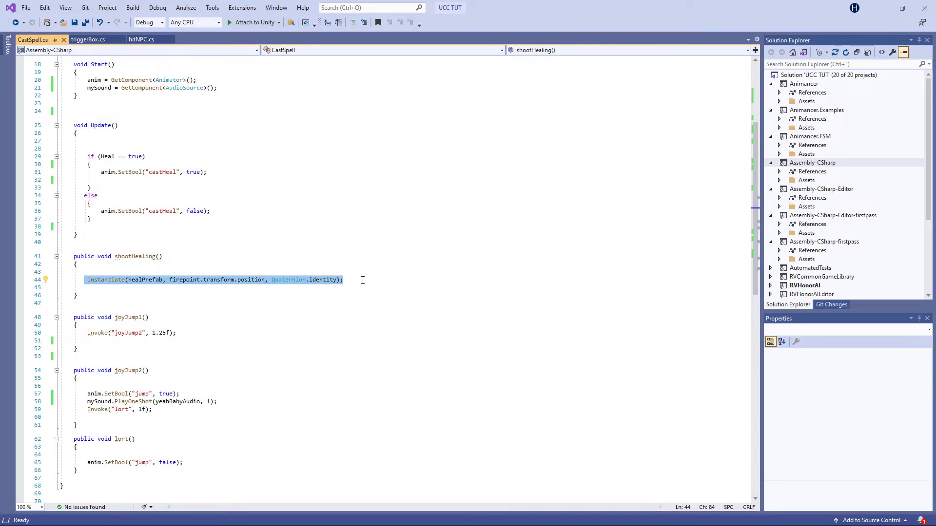
key(alt+Tab)
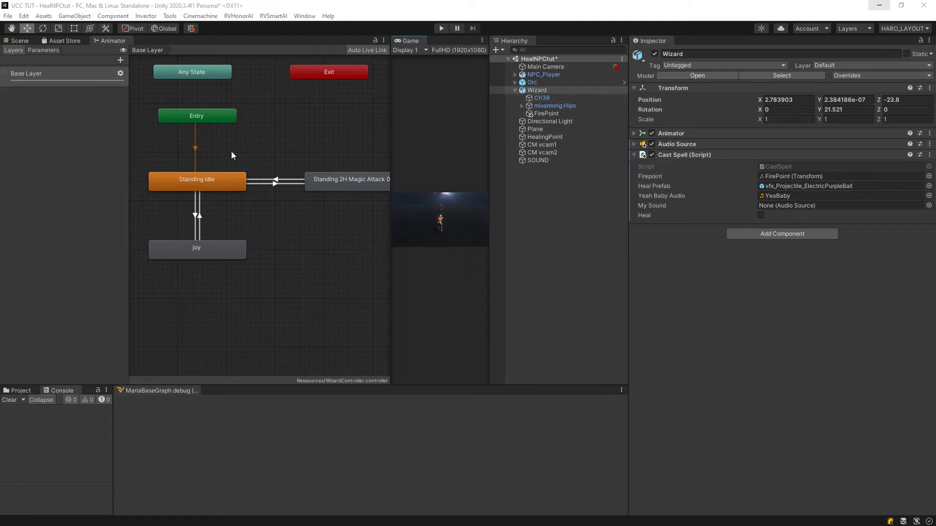
- Preview the Wizard's castHeal transition from Standing Idle into the magic attack
click(203, 187)
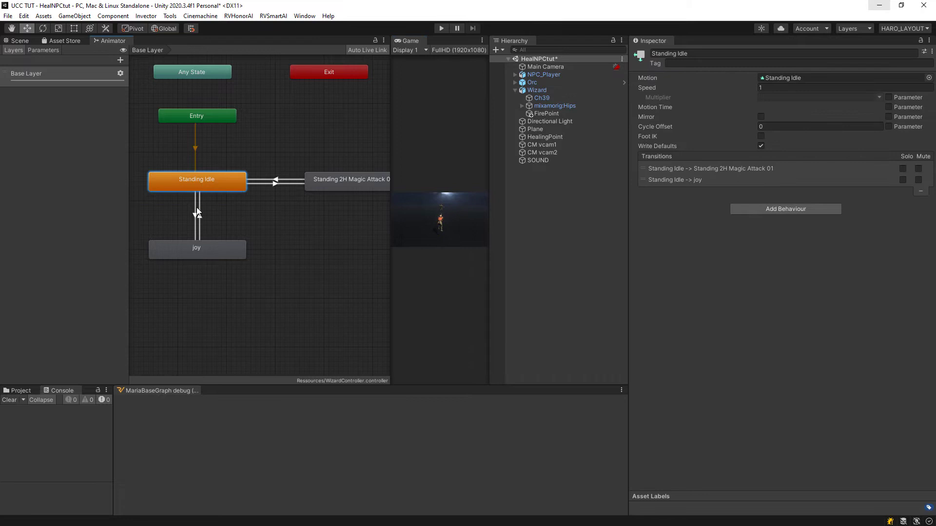
click(197, 213)
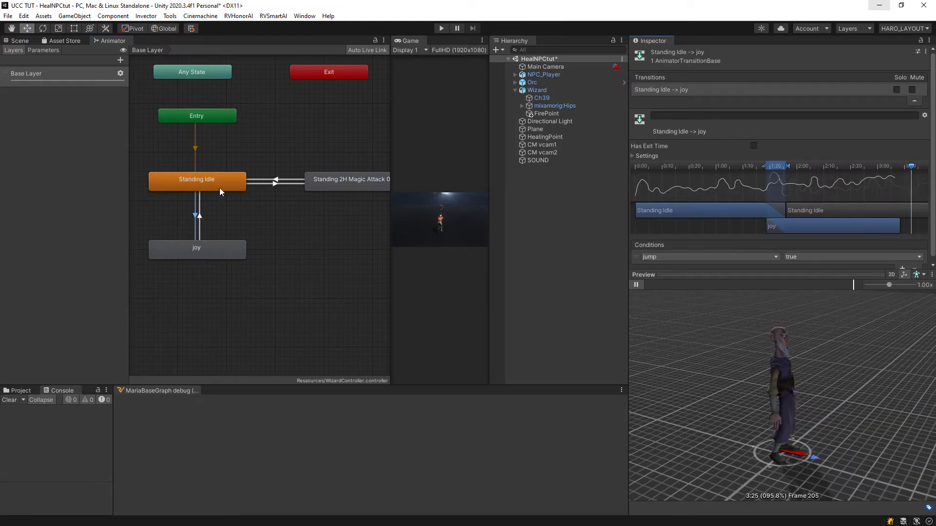
click(275, 182)
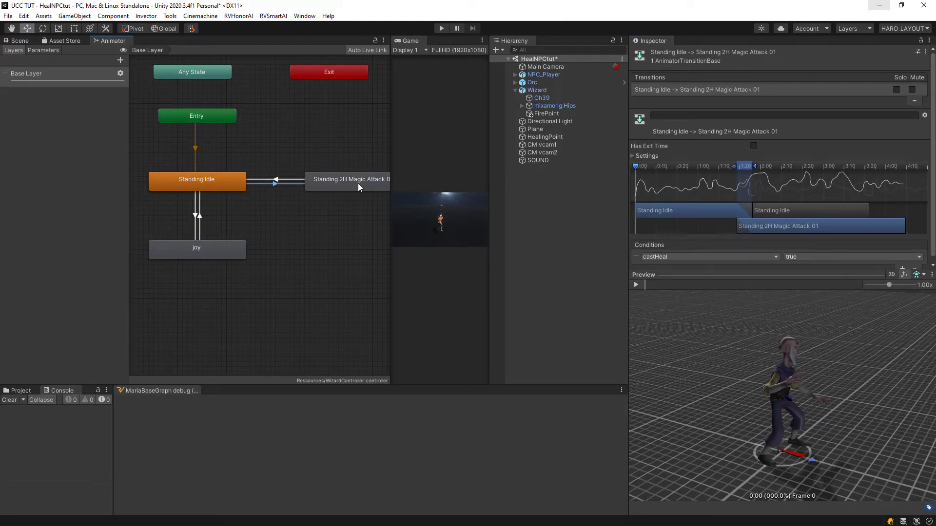
drag(799, 344, 648, 290)
click(636, 285)
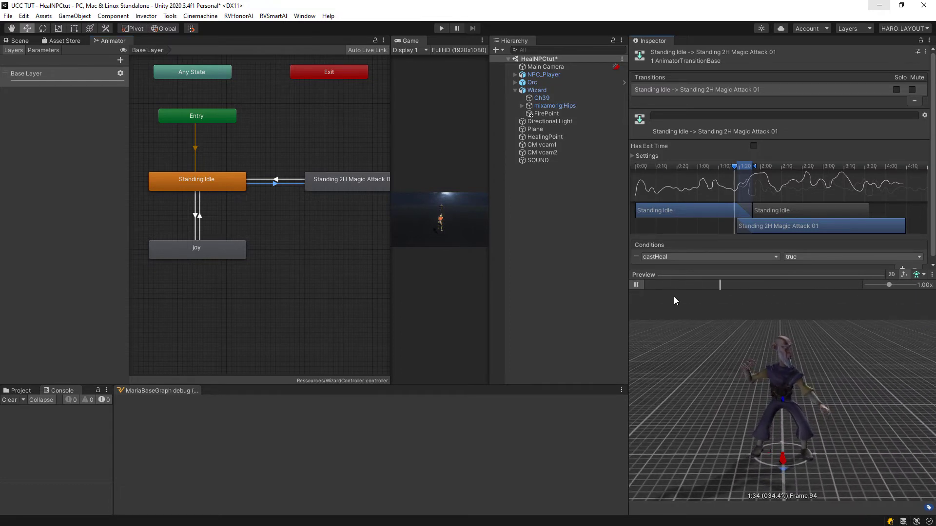
click(636, 285)
- Check the Standing 2H Magic Attack 01 clip's shootHealing event near frame 35, then show NPC_Player's graph
double_click(347, 179)
scroll(714, 215, down, 10)
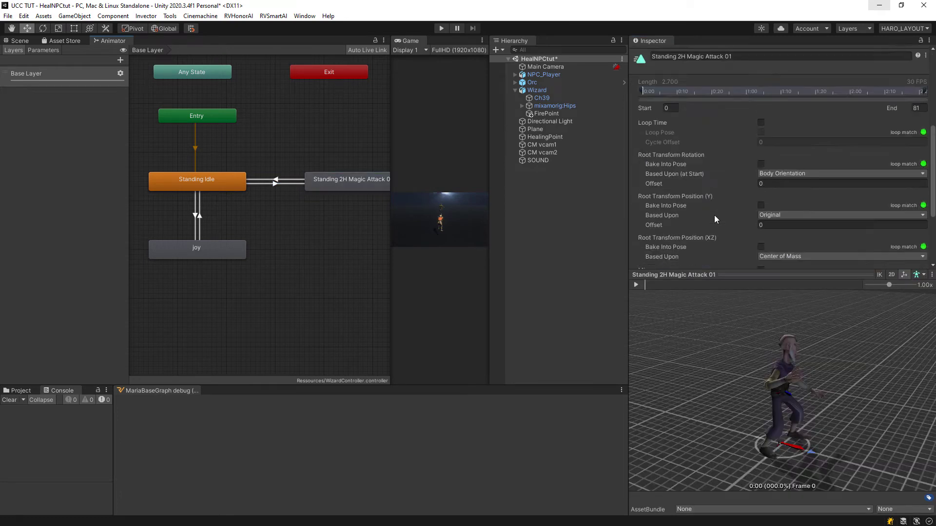
click(633, 221)
scroll(744, 197, down, 3)
drag(643, 284, 750, 289)
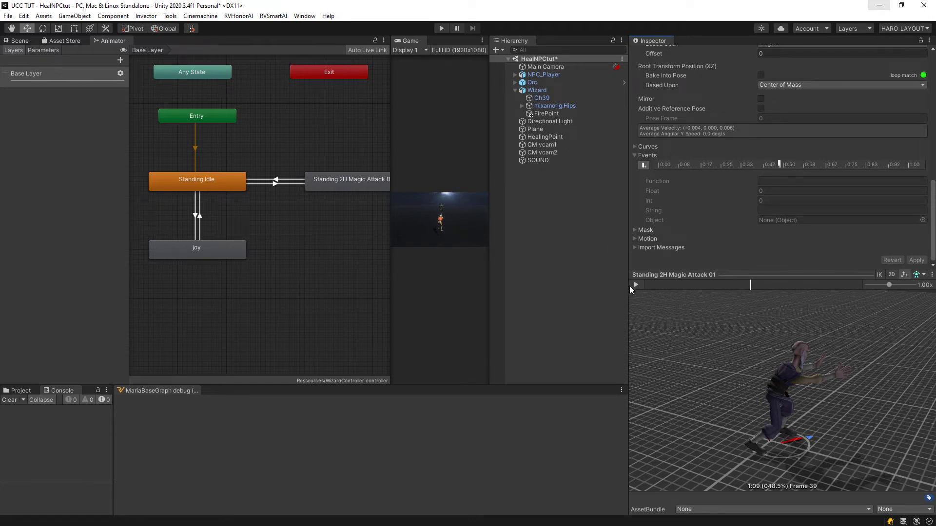
click(543, 75)
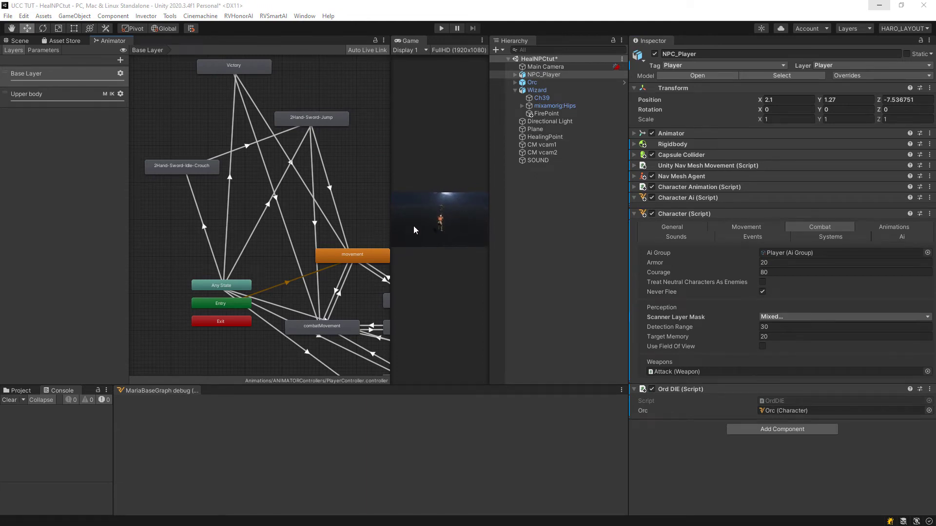
- Preview the AnyState-to-crouch, crouch-to-jump and AnyState-to-Victory transitions in NPC_Player's Animator
middle_drag(183, 201, 174, 245)
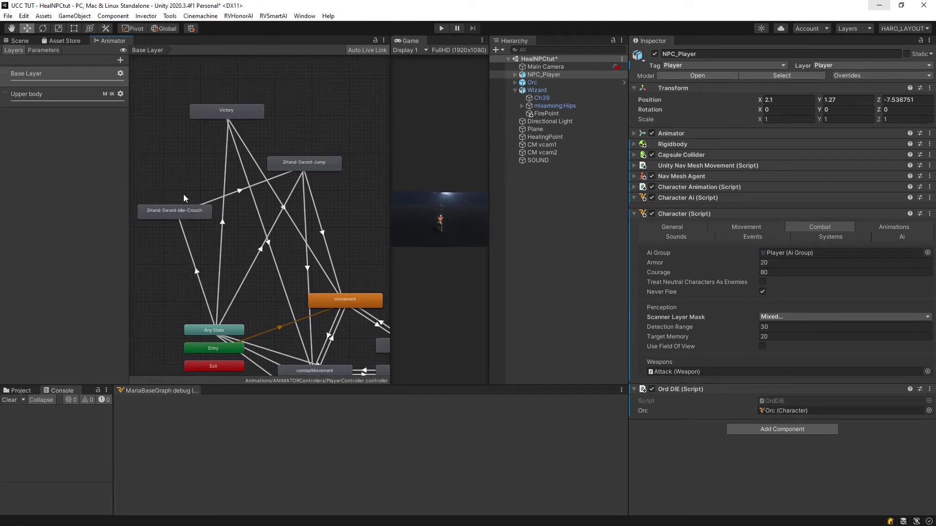
click(166, 217)
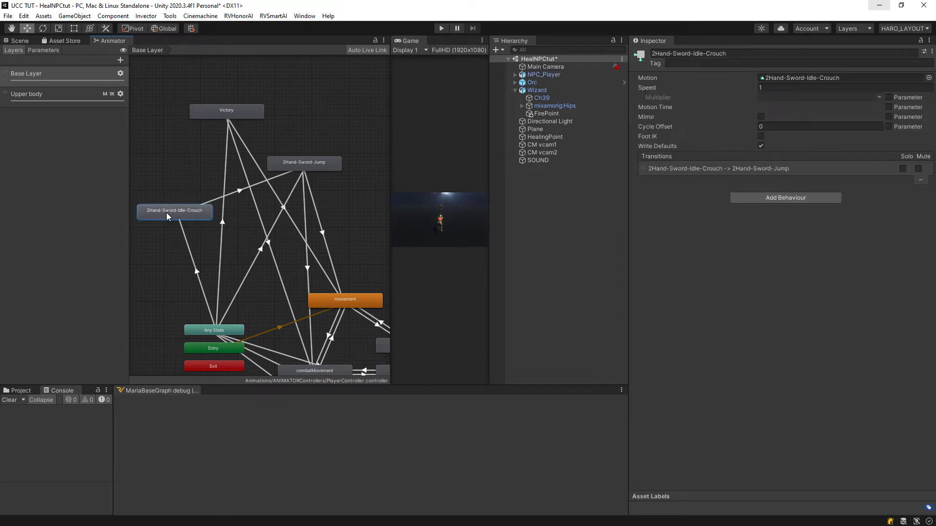
click(186, 243)
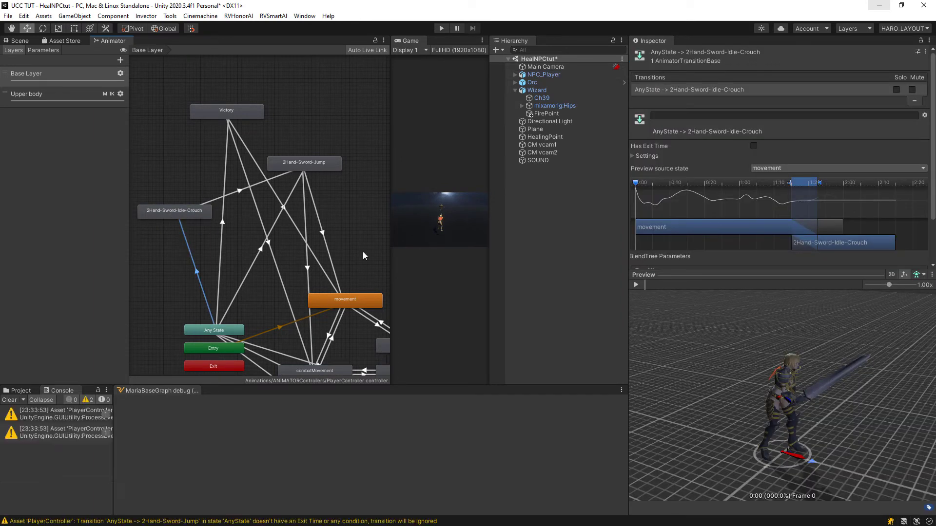
click(637, 285)
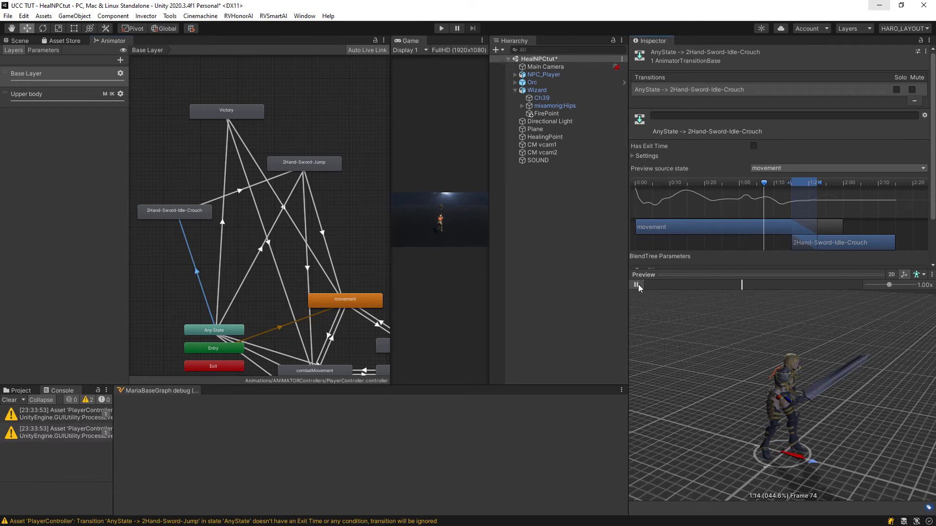
click(637, 285)
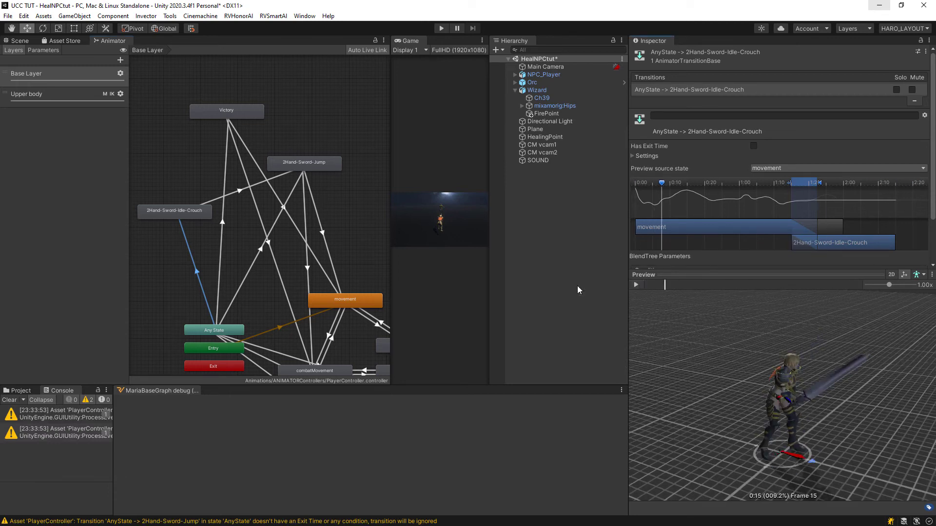
click(244, 190)
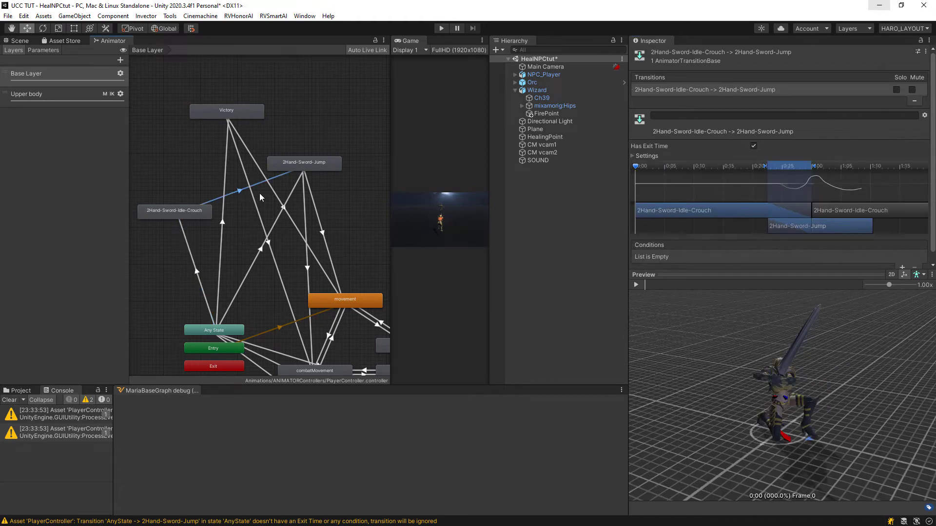
click(637, 286)
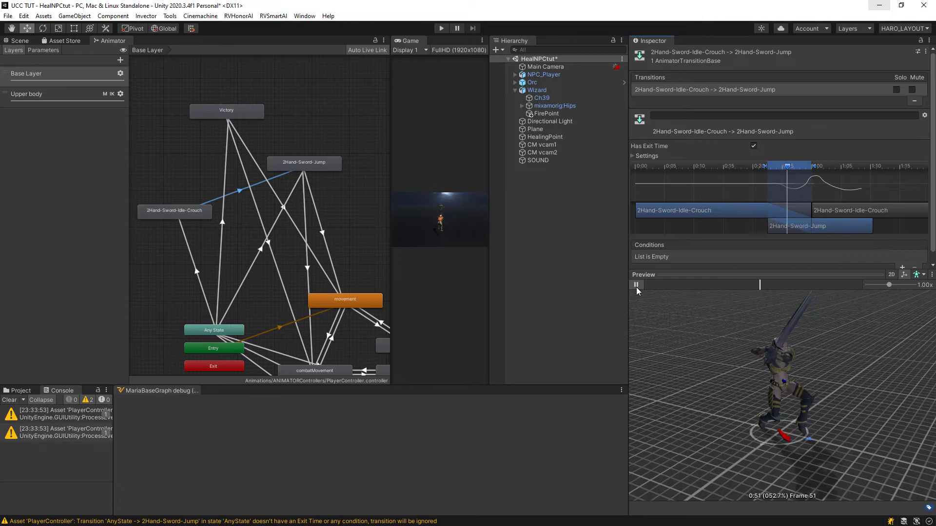
click(636, 287)
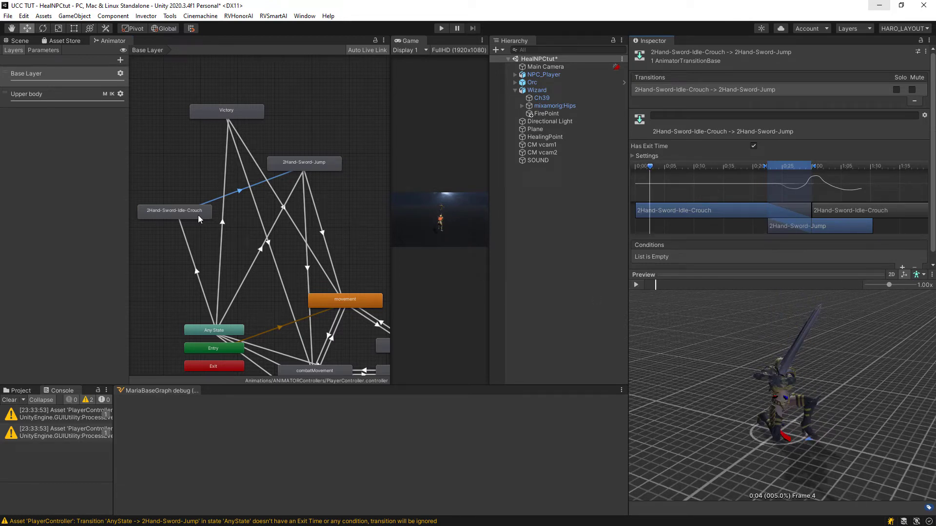
click(226, 160)
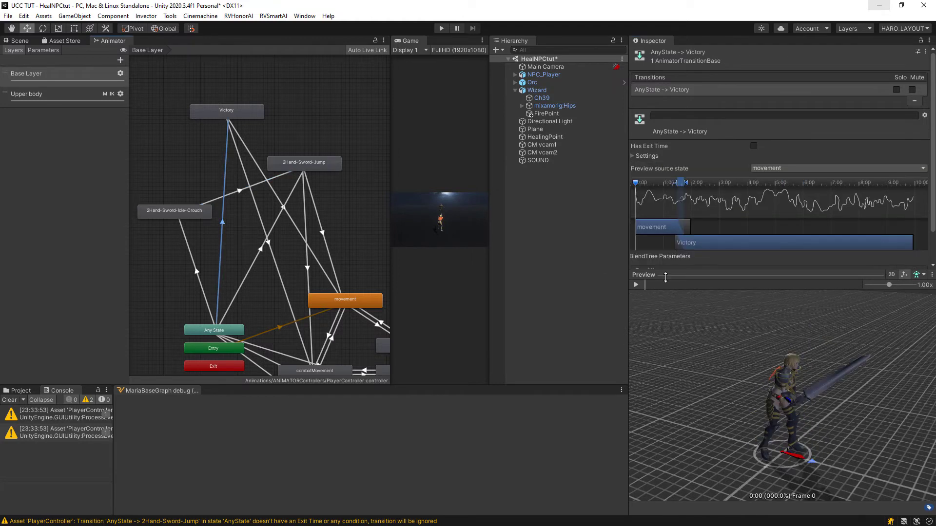
click(636, 285)
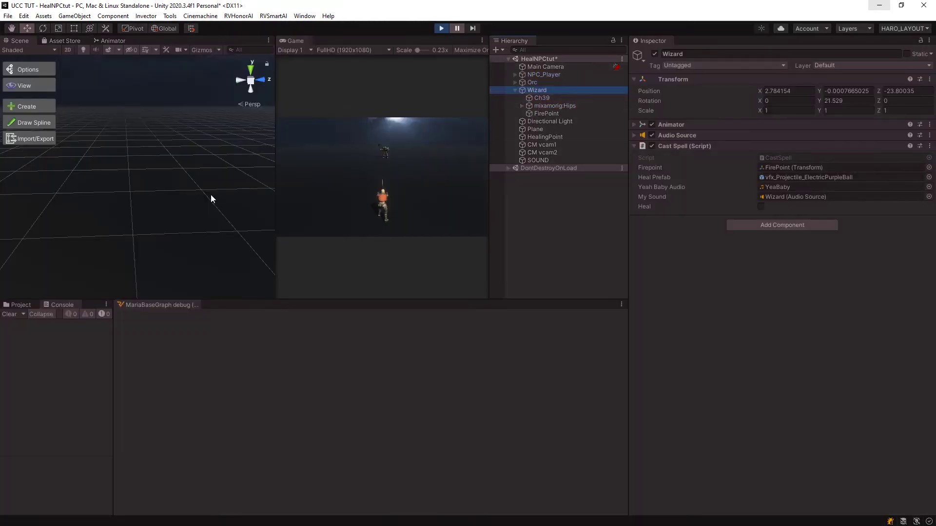
- Frame the Wizard and check its CastSpell script in Visual Studio
key(f)
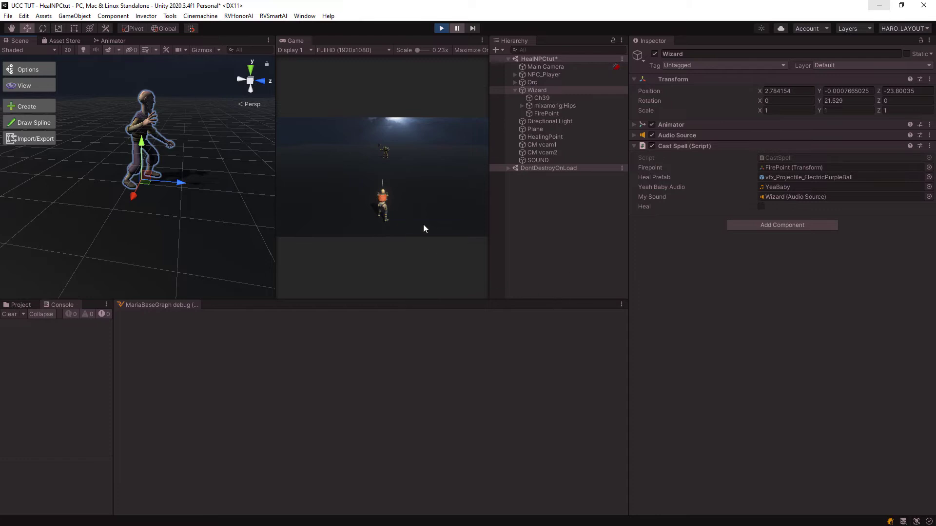
key(alt+Tab)
scroll(206, 151, up, 5)
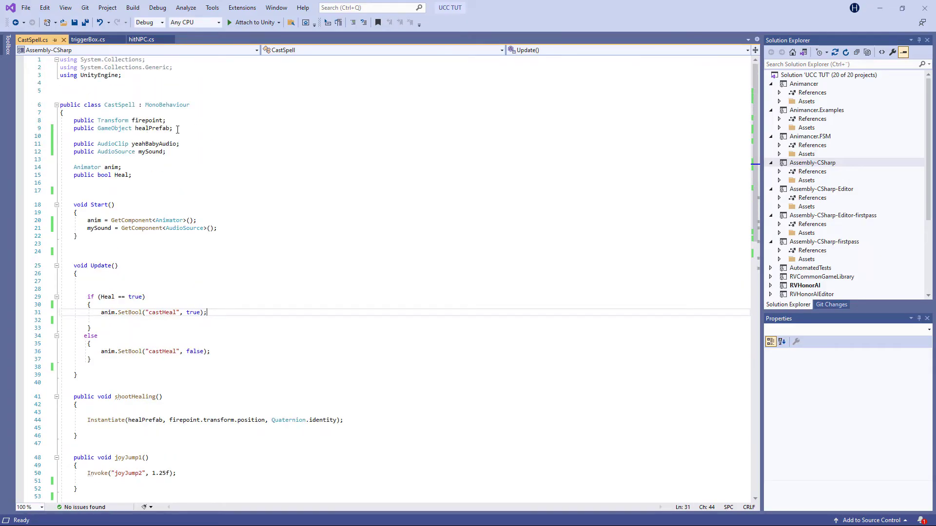
key(alt+Tab)
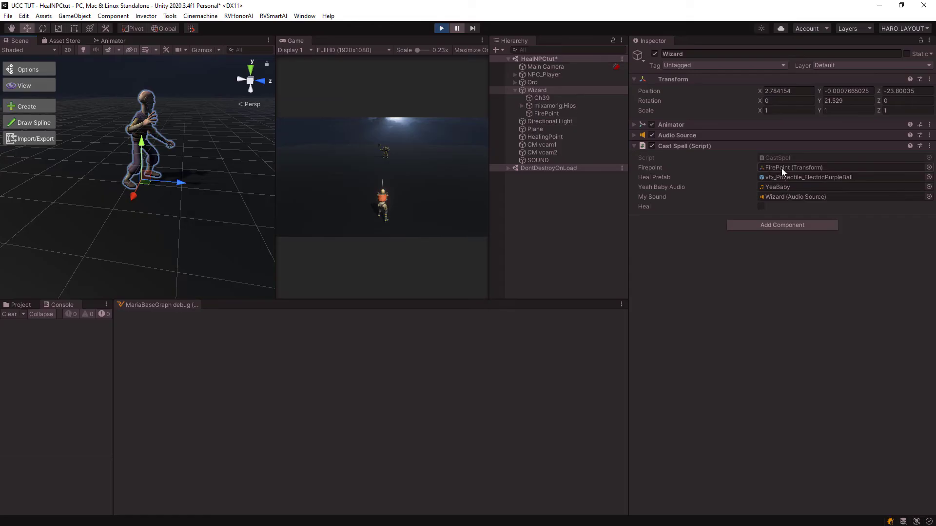
- Locate the FirePoint object the spell fires from, then reselect the Wizard
click(775, 166)
click(541, 114)
key(q)
alt+drag(229, 143, 105, 170)
key(w)
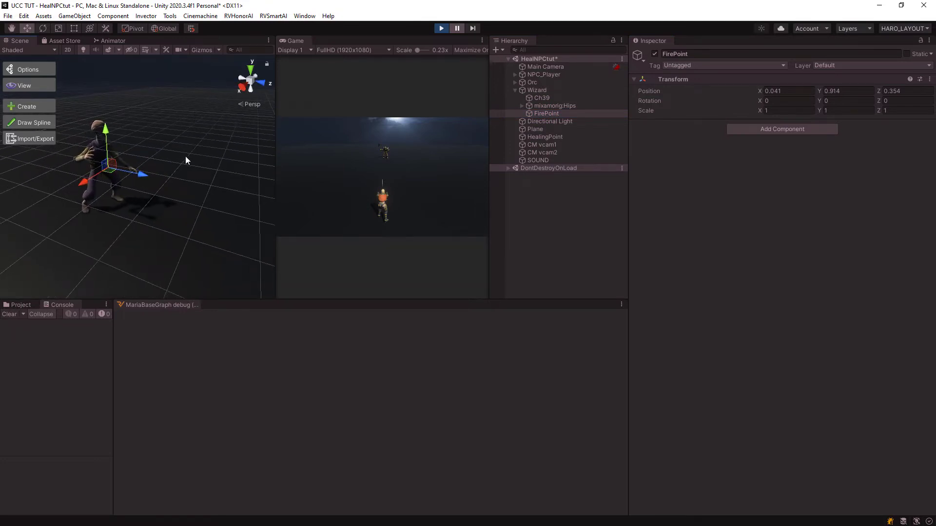
click(536, 90)
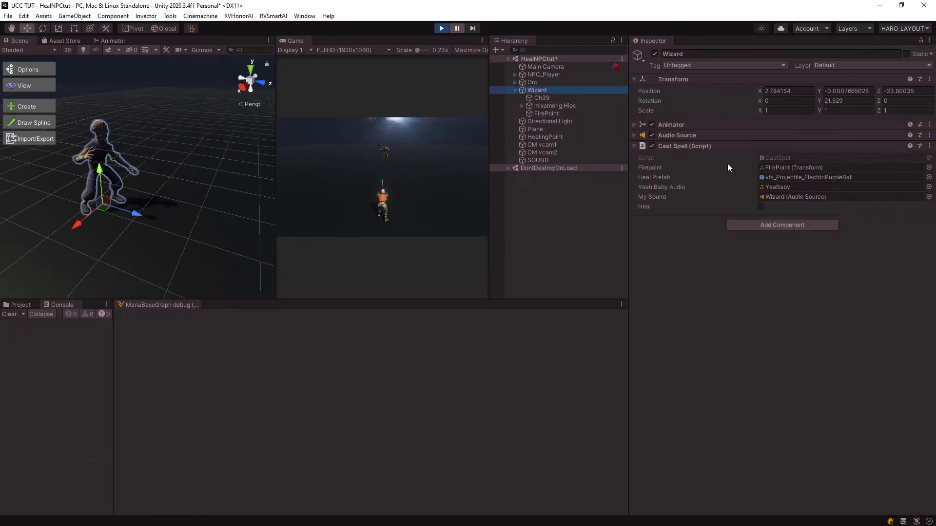
- Open the vfx_Projectile_ElectricPurpleBall heal prefab from the Wizard's Heal Prefab field
double_click(790, 178)
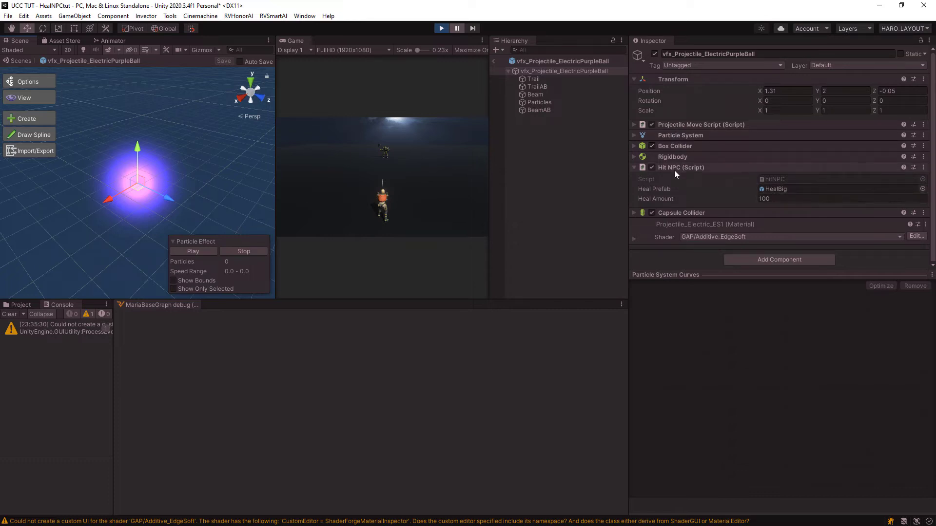
key(alt+Tab)
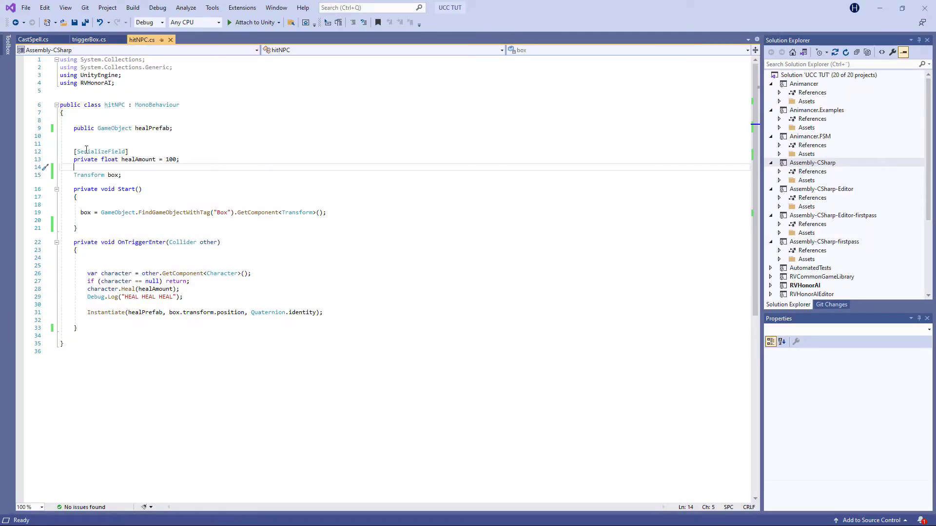
drag(72, 159, 189, 158)
click(220, 160)
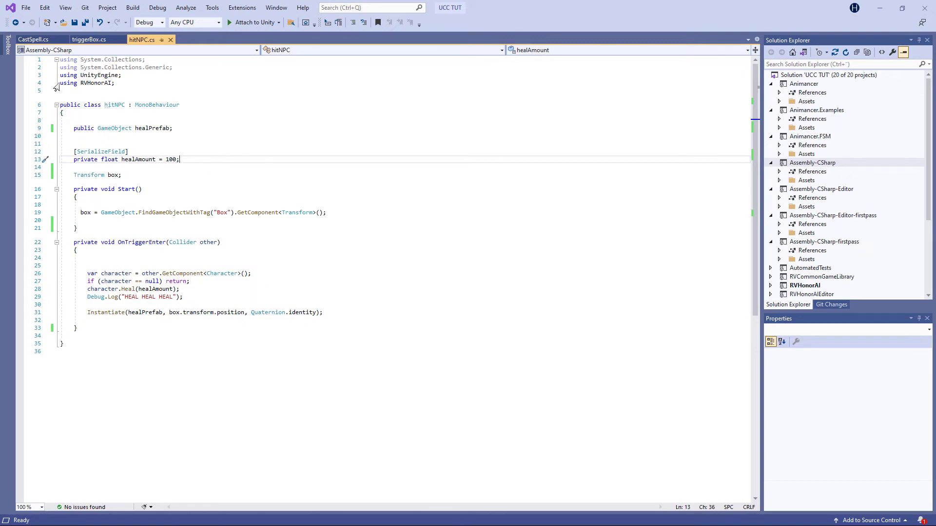
triple_click(130, 85)
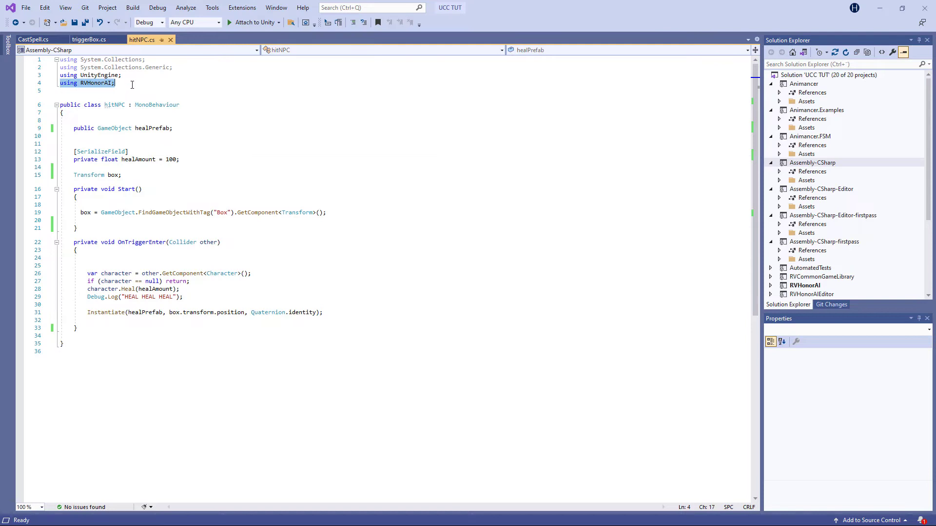
click(240, 120)
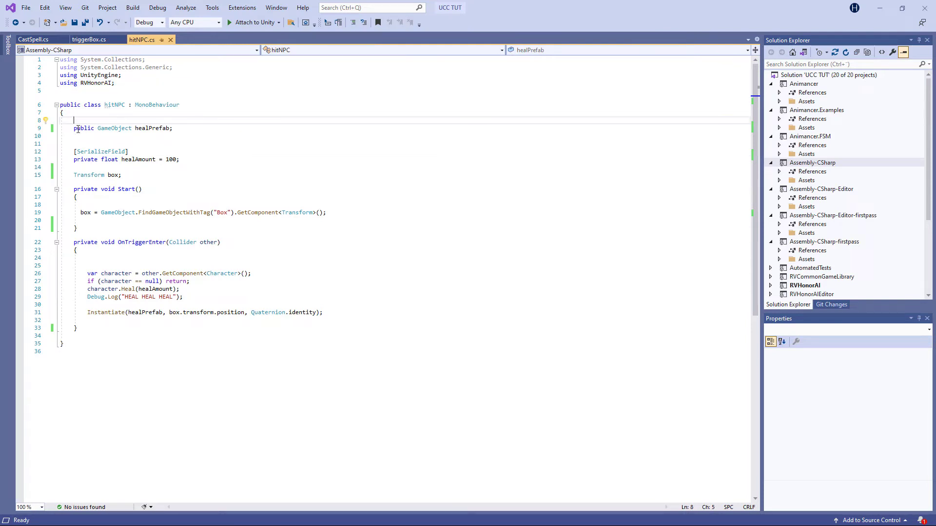
drag(73, 159, 209, 162)
click(210, 161)
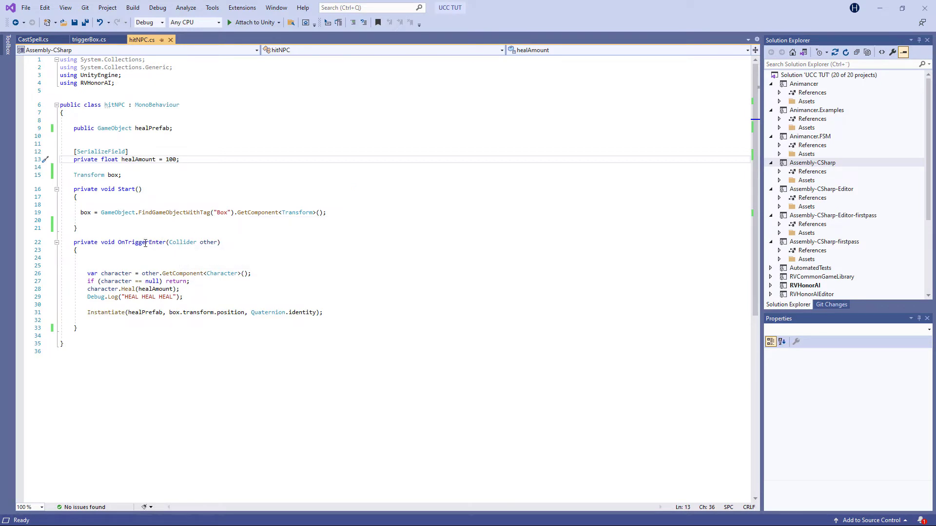
drag(101, 274, 139, 274)
click(213, 274)
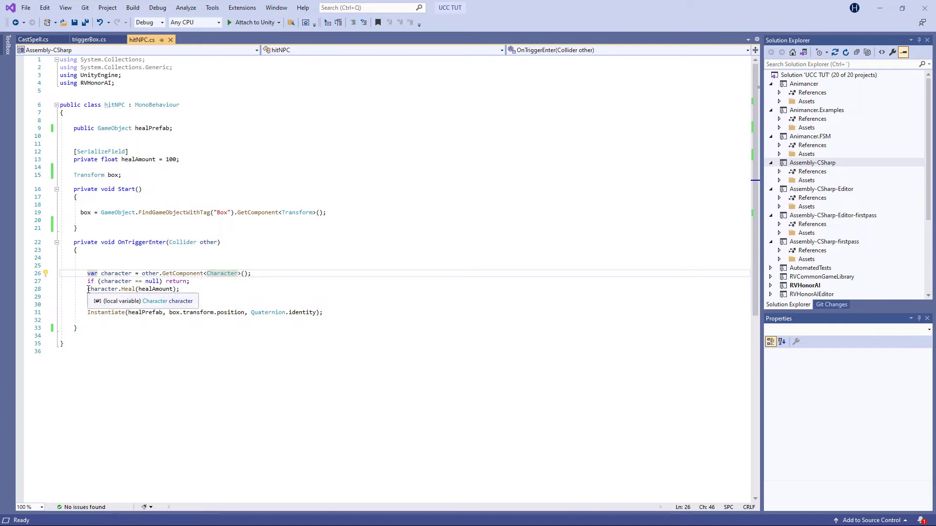
double_click(117, 290)
click(121, 289)
mouse_move(126, 289)
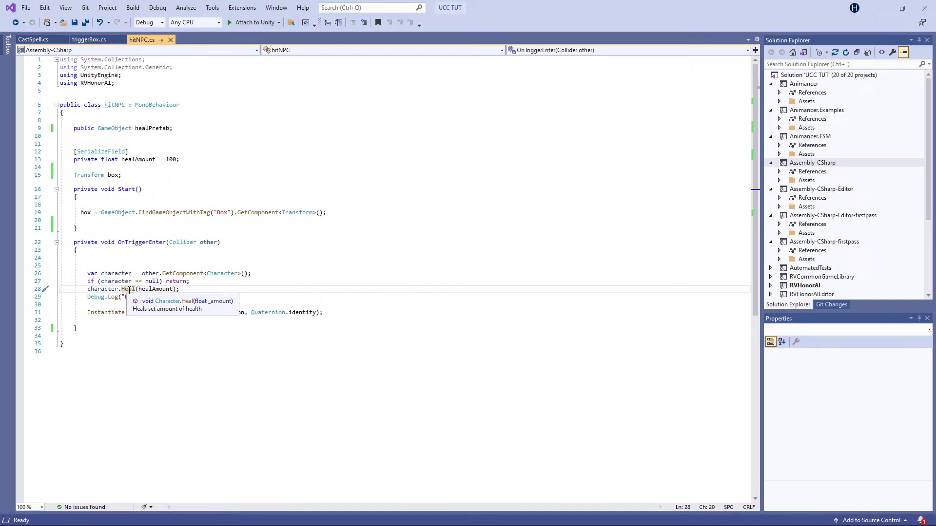
click(140, 290)
drag(140, 289, 183, 290)
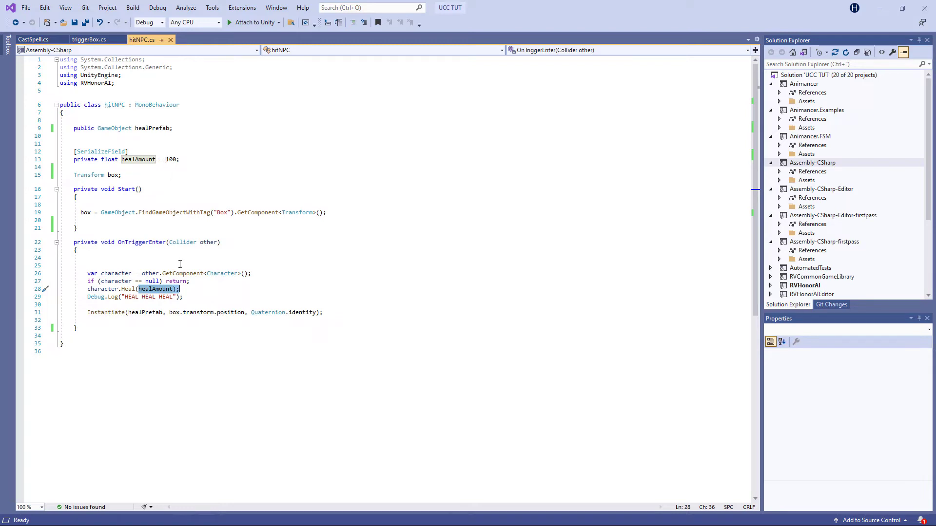
click(184, 273)
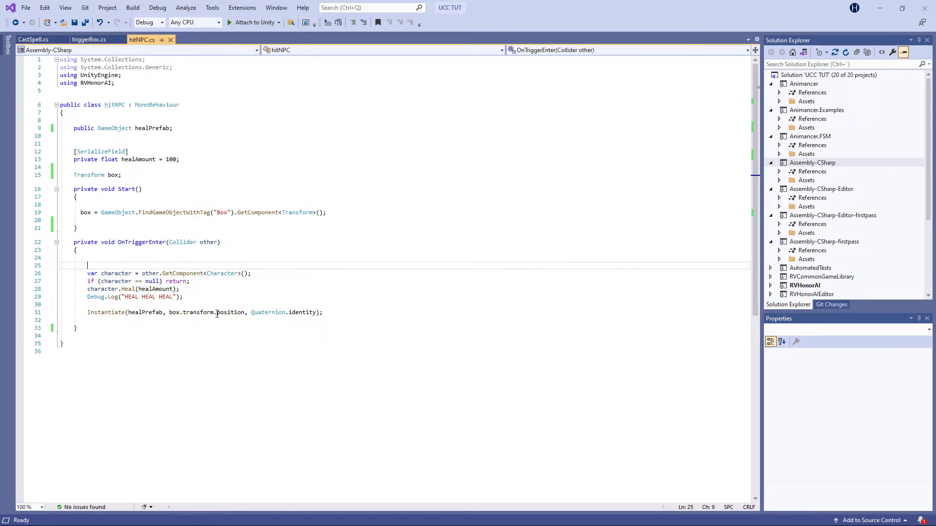
drag(85, 312, 324, 315)
key(shift+Up)
key(shift+Up)
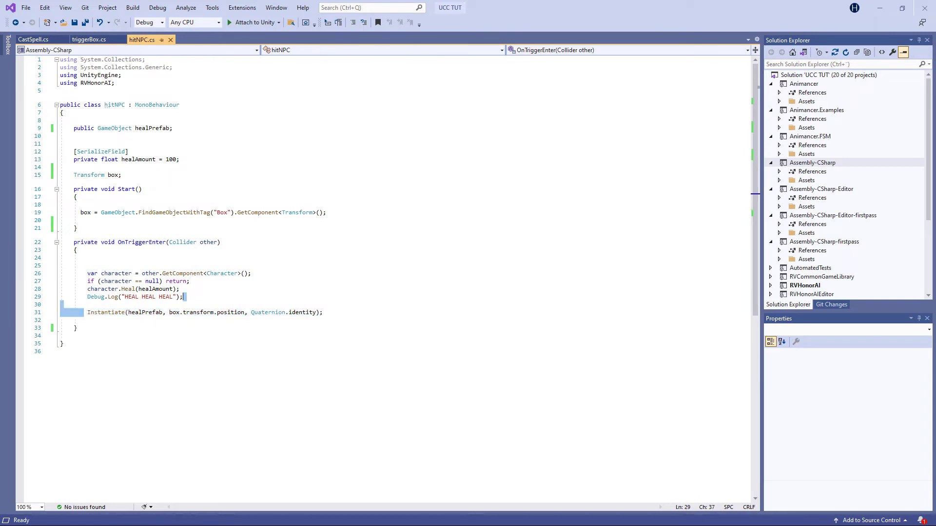
- Leave the prefab for the scene and frame HealingPoint, showing then re-hiding its cube mesh
click(880, 8)
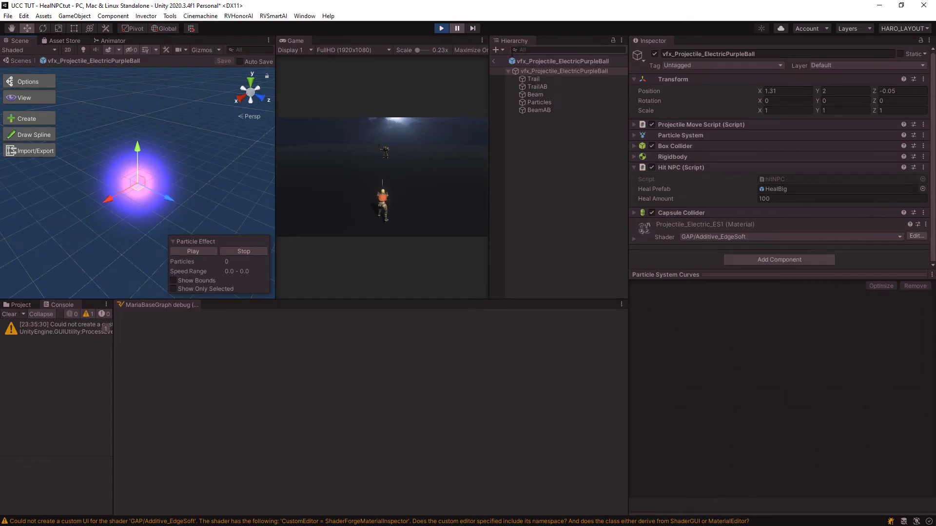
click(495, 61)
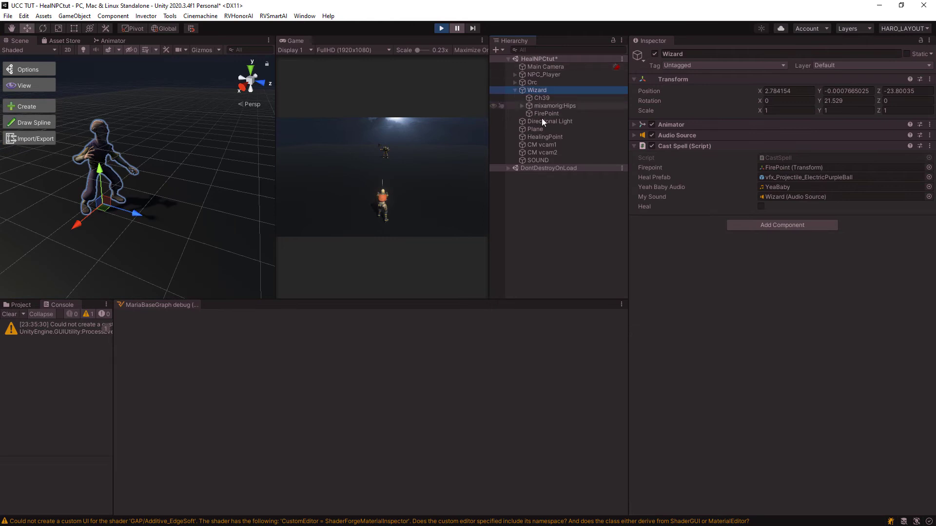
click(545, 136)
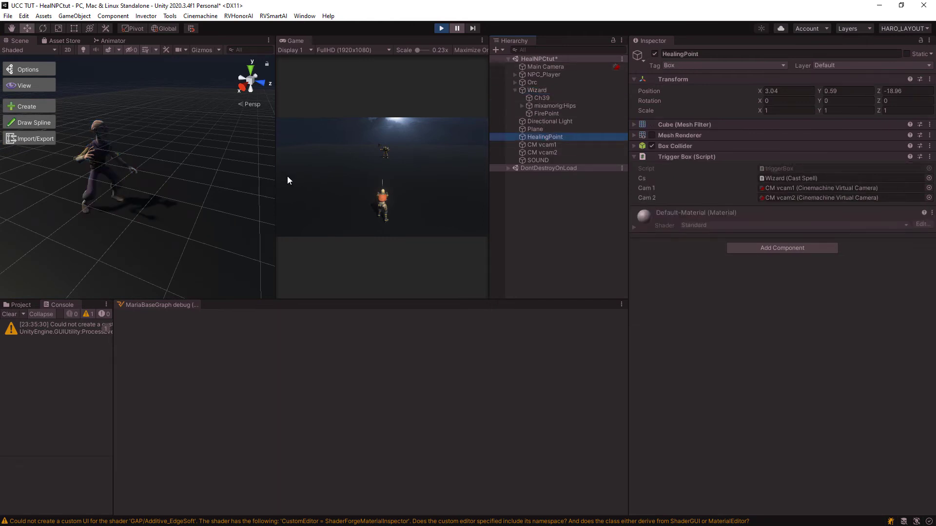
key(f)
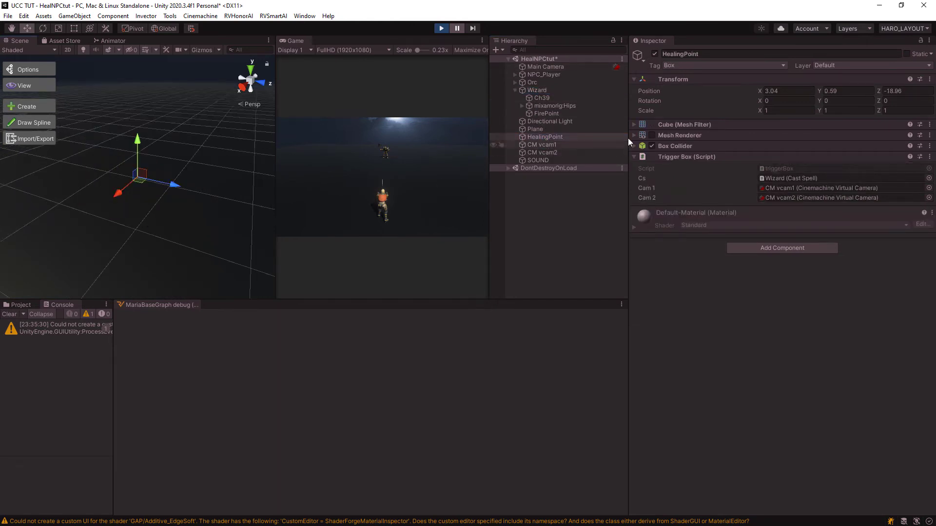
click(652, 135)
click(652, 135)
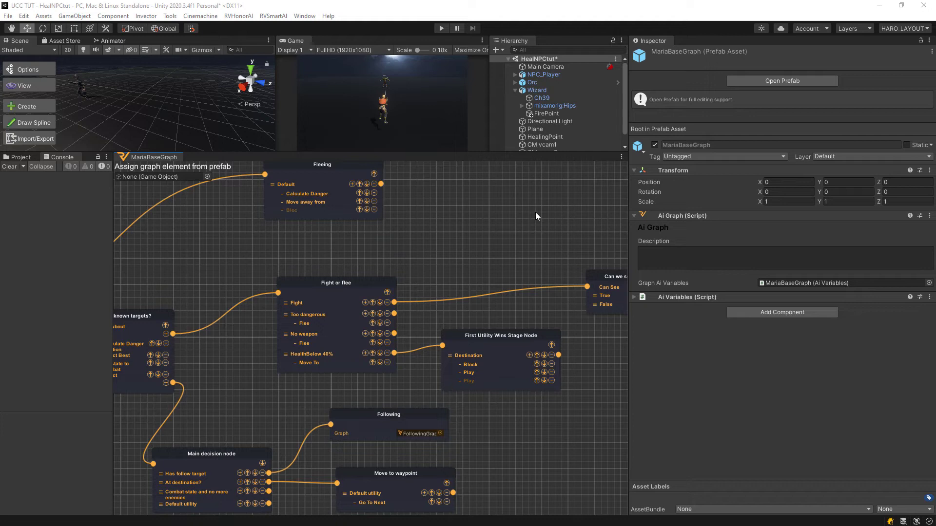
- Fit MariaBaseGraph's node labels on screen and show NPC_Player's Ai tab with its HealingPoint reference
scroll(487, 220, down, 1)
middle_drag(488, 229, 516, 247)
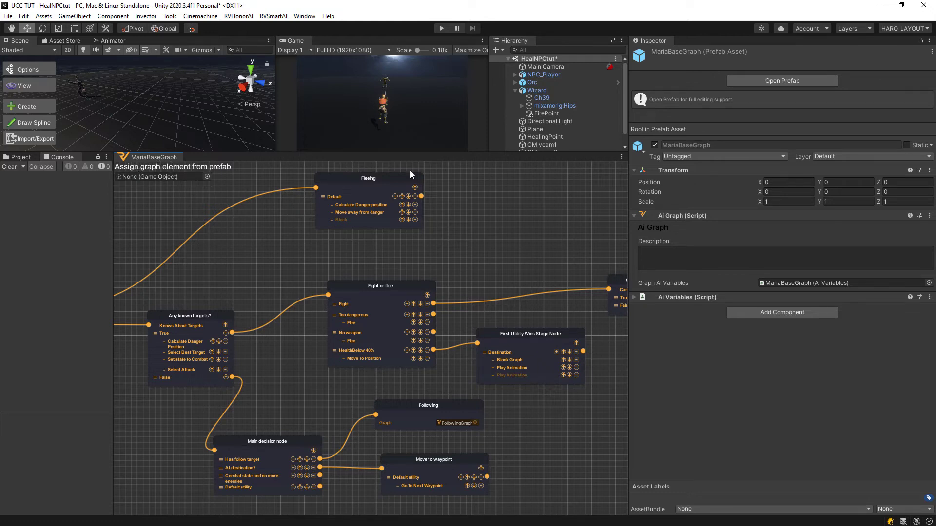
click(551, 75)
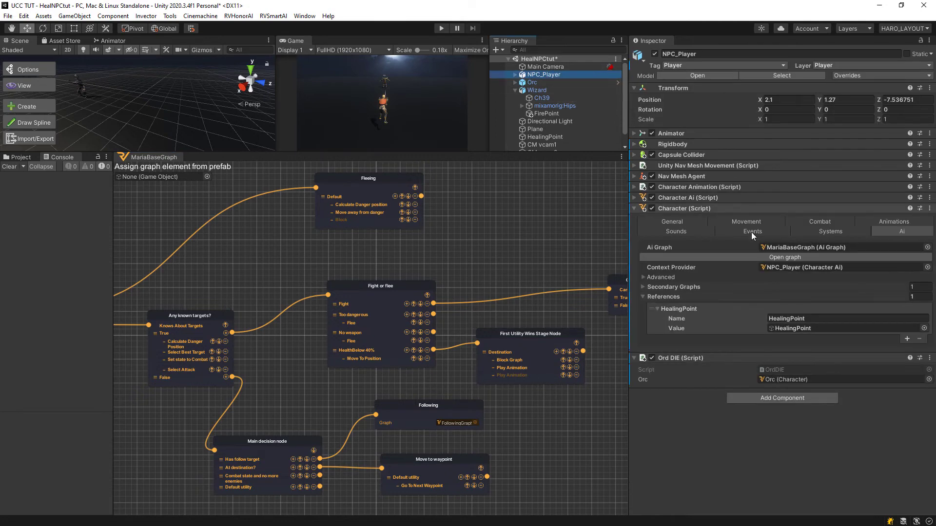
click(900, 230)
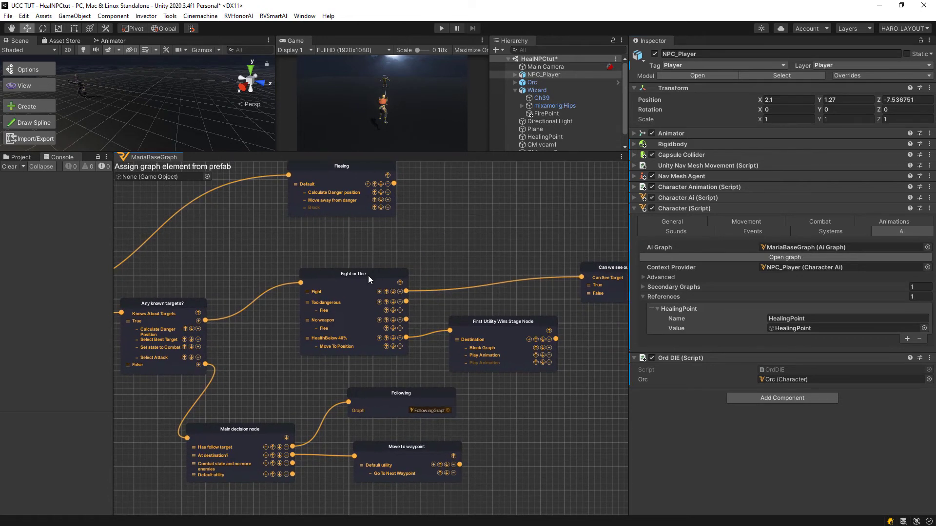
- Select the Fight or flee node and nudge it slightly to the right
click(361, 267)
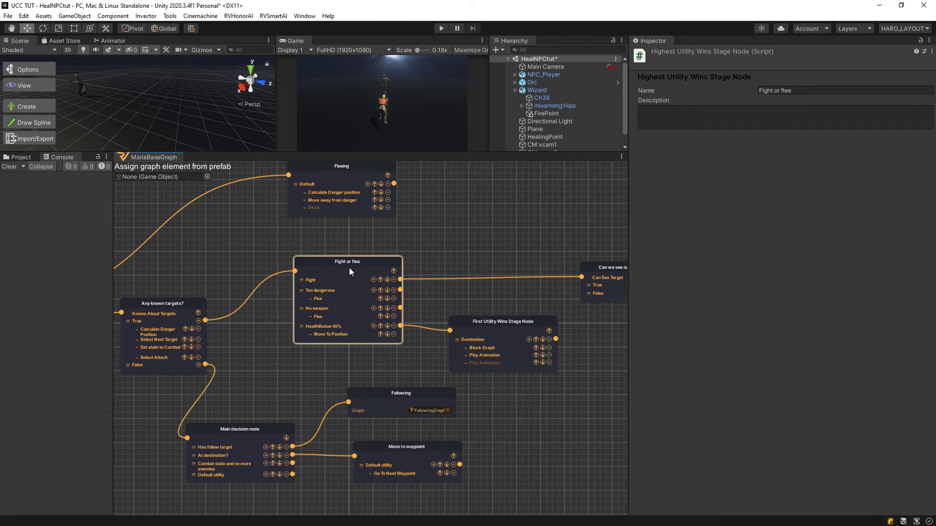
drag(352, 262, 364, 246)
right_click(356, 250)
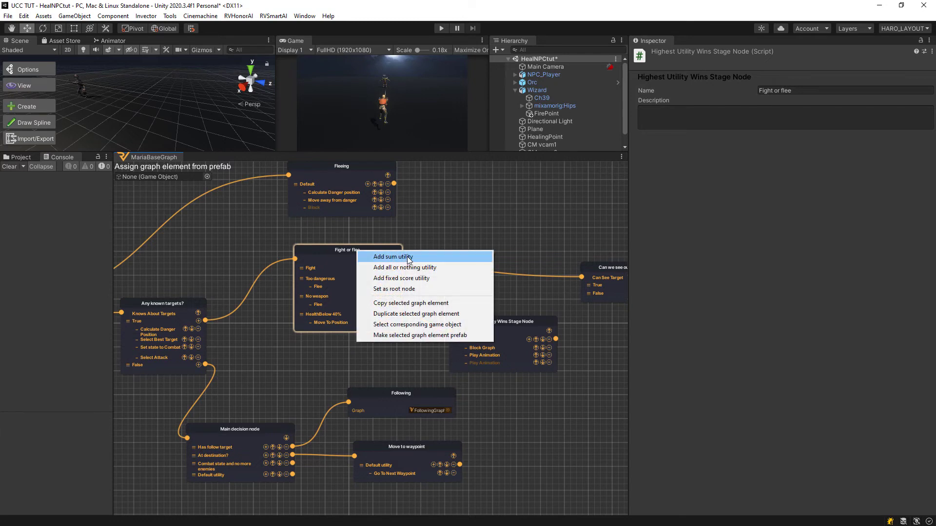
click(324, 250)
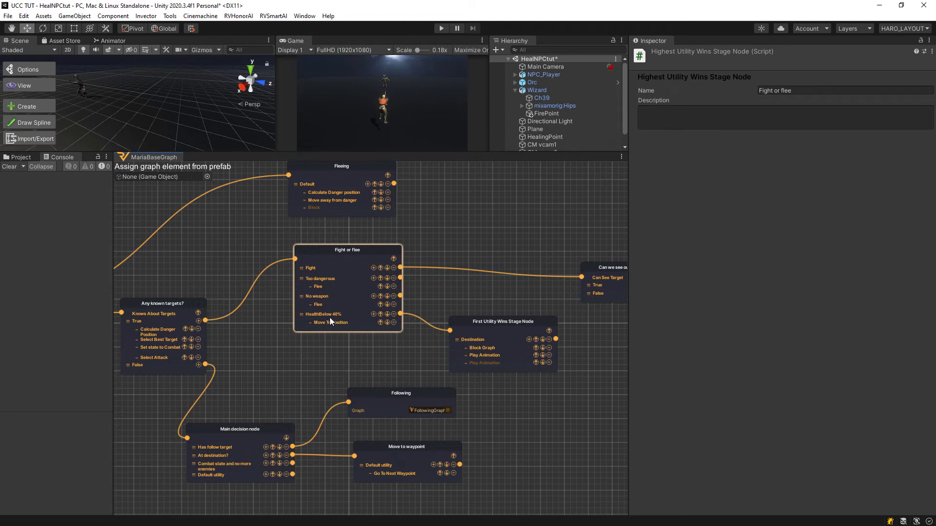
- Check the Fight, Too dangerous and HealthBelow 40% utilities, viewing HealthBelow 40%'s scorers
double_click(310, 267)
key(Return)
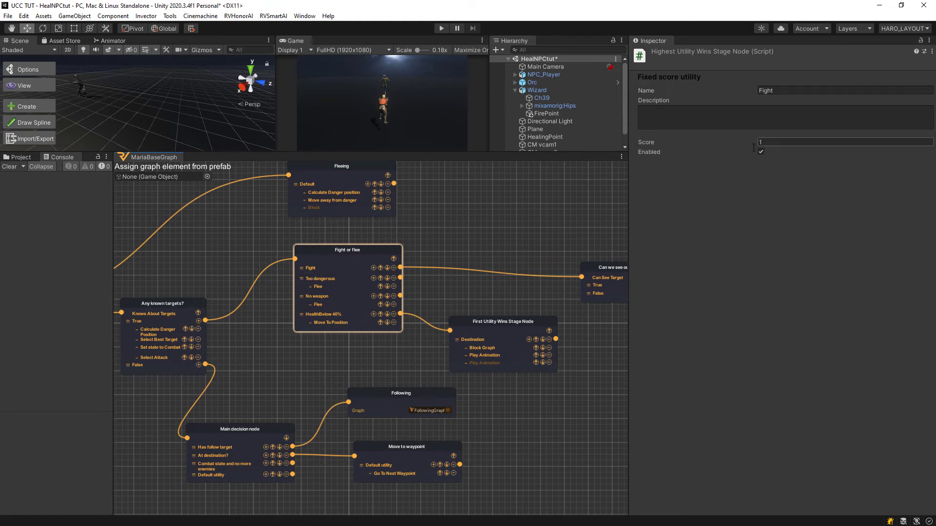
double_click(335, 279)
key(Return)
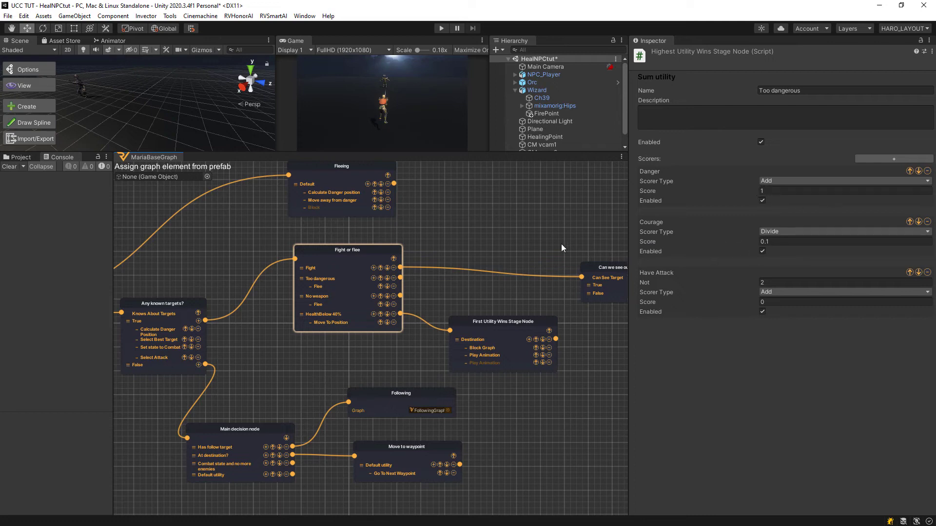
click(320, 316)
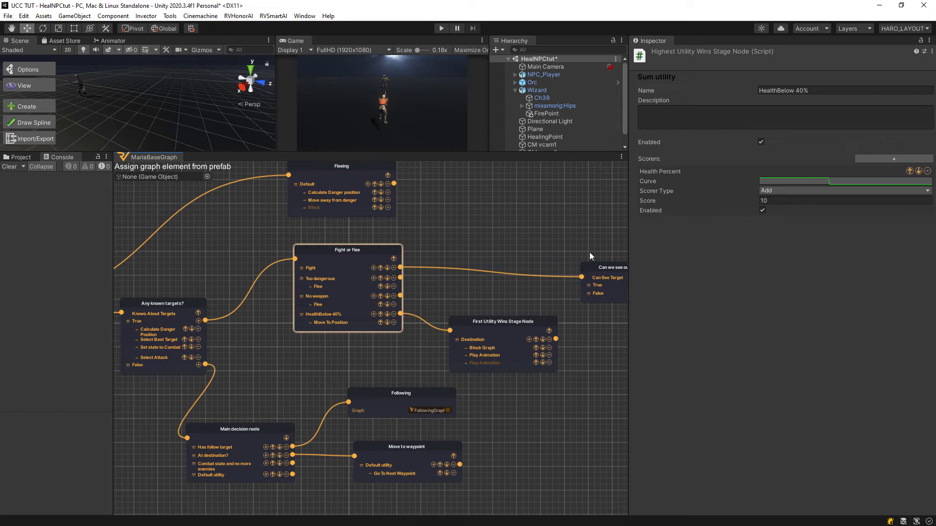
double_click(317, 314)
- Dismiss the scorer list unused and open the Health Percent curve in the curve editor
click(890, 160)
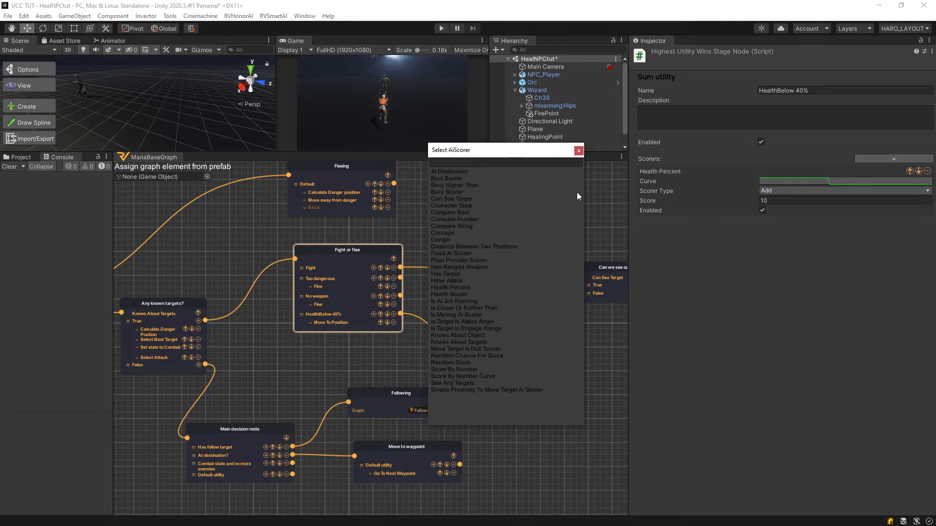
click(684, 182)
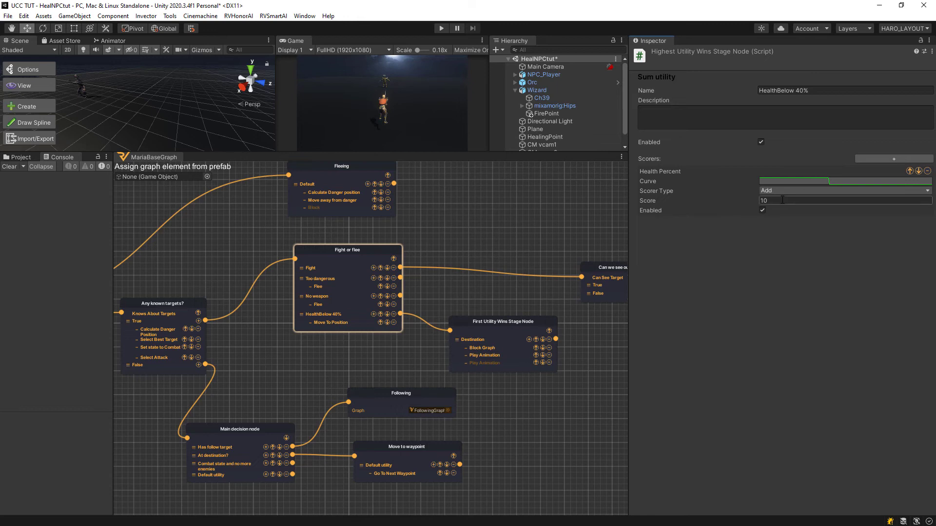
click(820, 181)
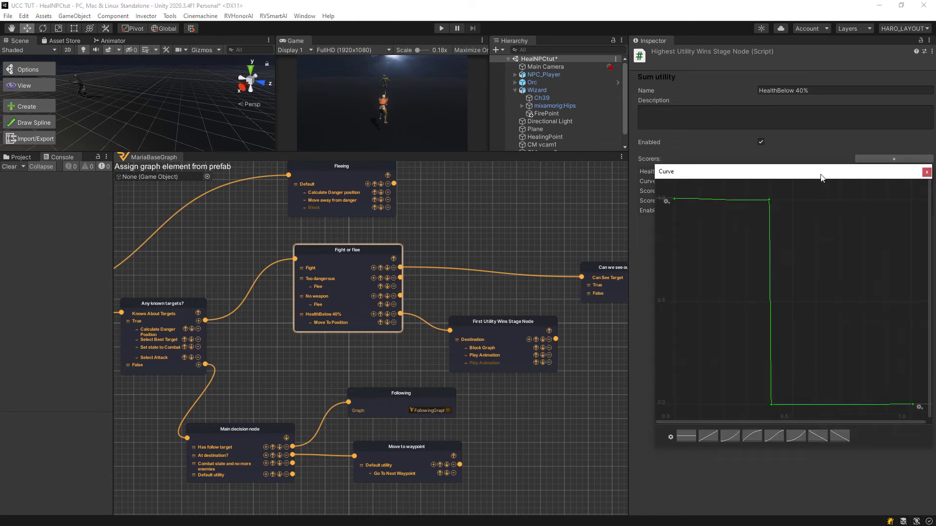
drag(821, 180, 441, 109)
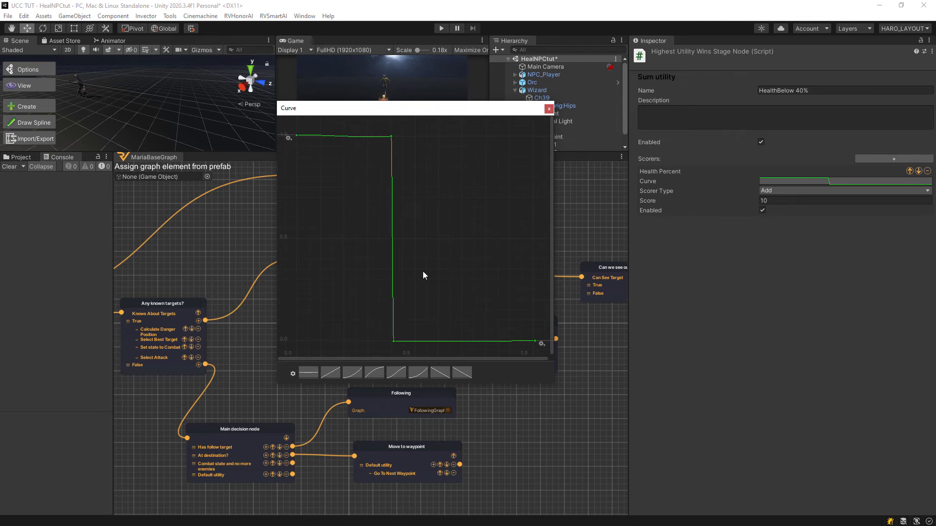
- Add a key near the curve's top so it steps from 1 to 0 around 40% health
right_click(393, 204)
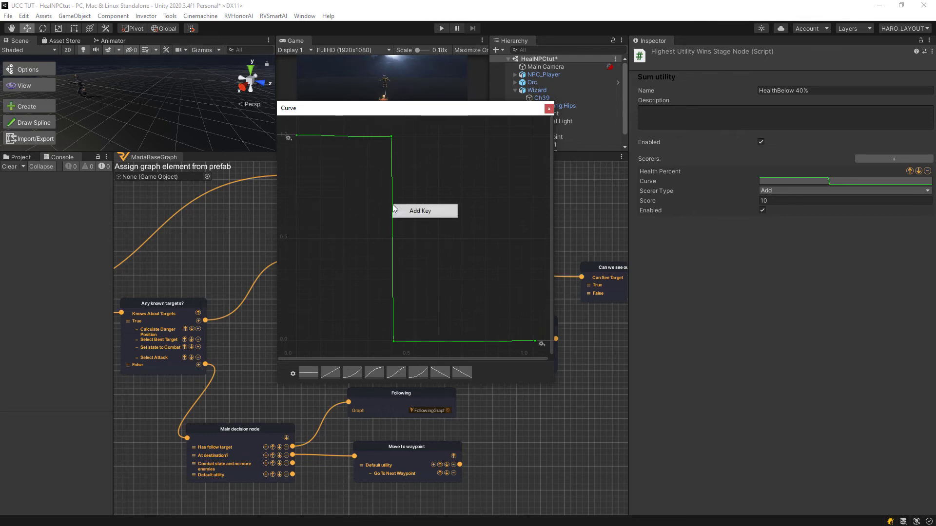
click(423, 211)
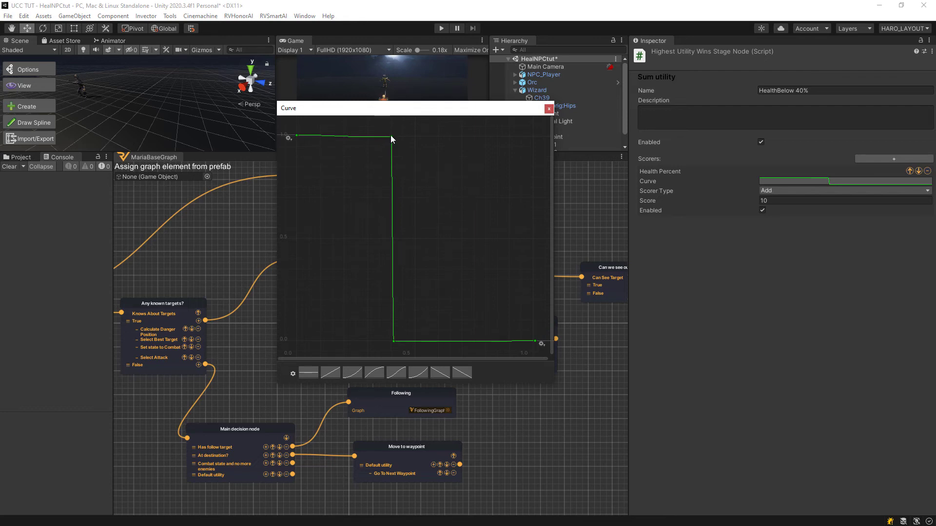
mouse_move(391, 136)
mouse_down()
mouse_move(355, 162)
mouse_move(340, 188)
mouse_move(391, 148)
mouse_move(391, 134)
mouse_up()
drag(347, 110, 434, 112)
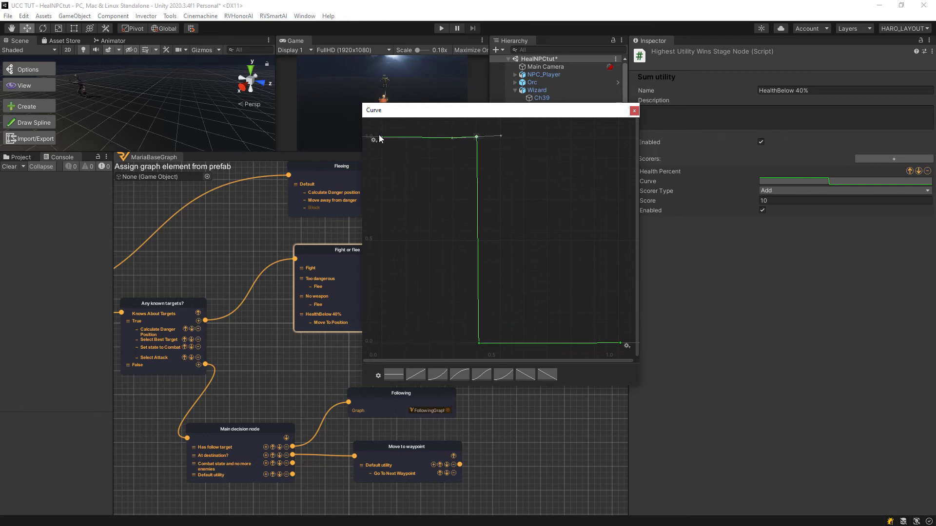
click(327, 253)
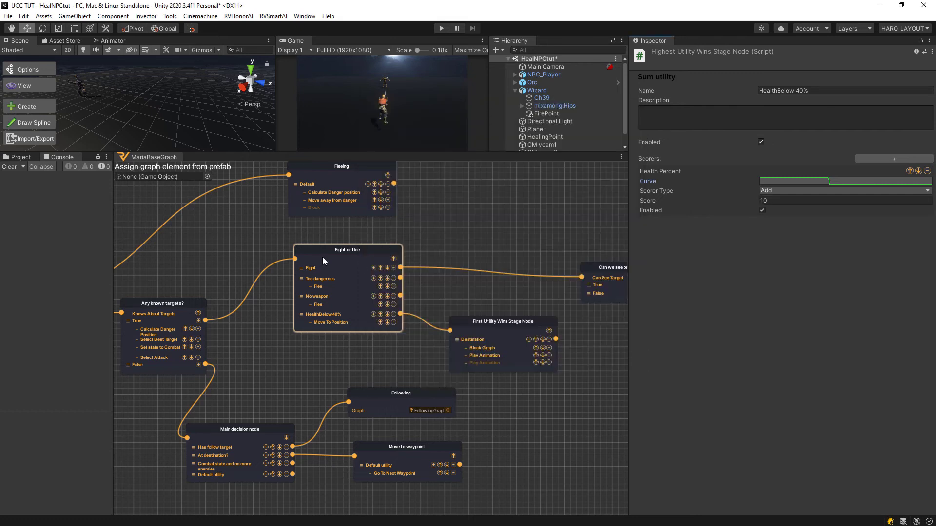
- Verify the Move To Position action uses a Variable Game Object Position set to HealingPoint
drag(329, 250, 317, 255)
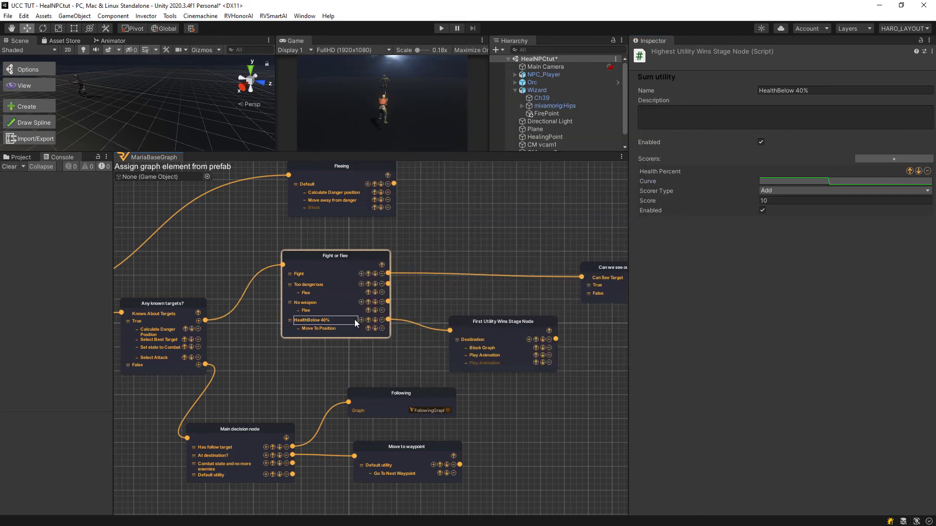
click(335, 330)
click(317, 330)
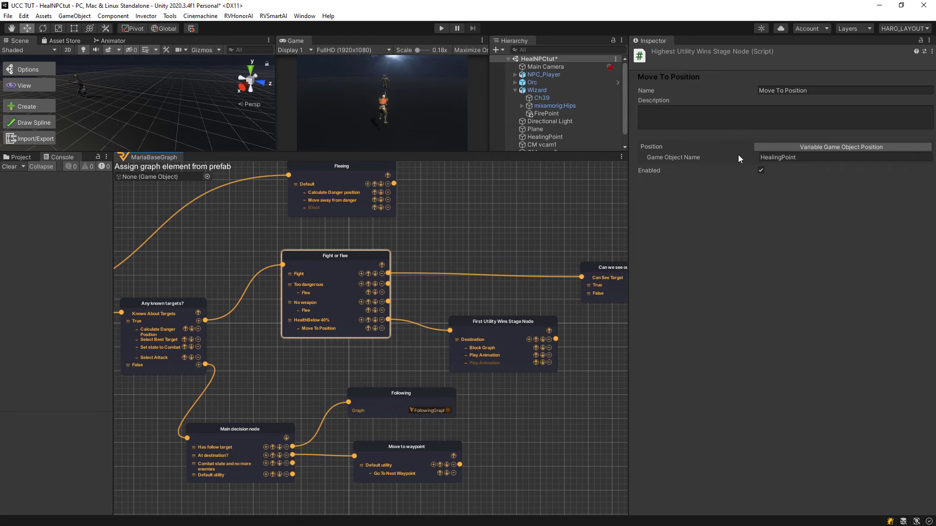
click(817, 146)
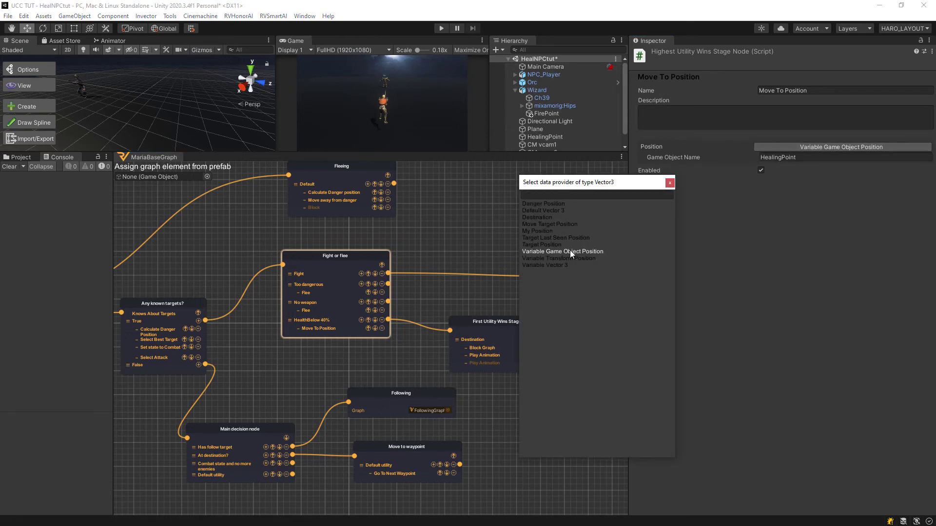
click(669, 184)
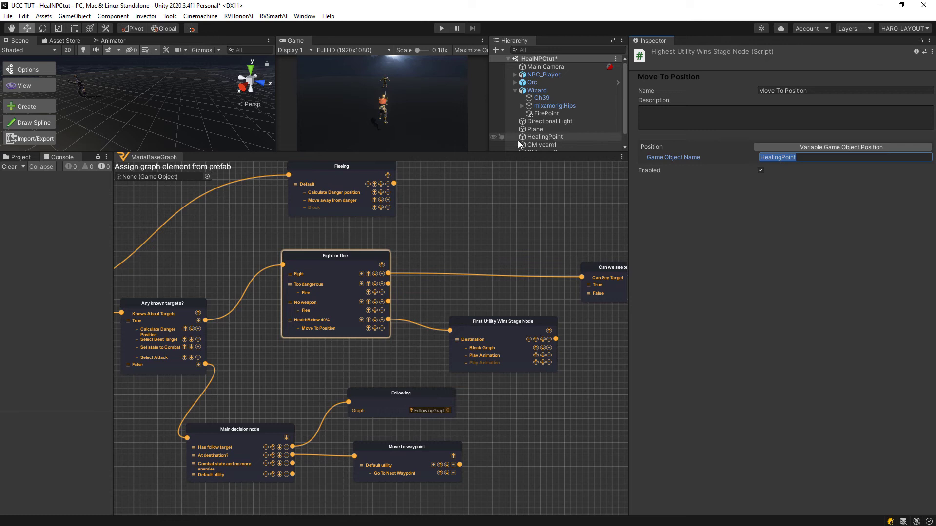
- Keep the HealthBelow 40% name and lower the panel splitter to enlarge the scene and game views
double_click(312, 322)
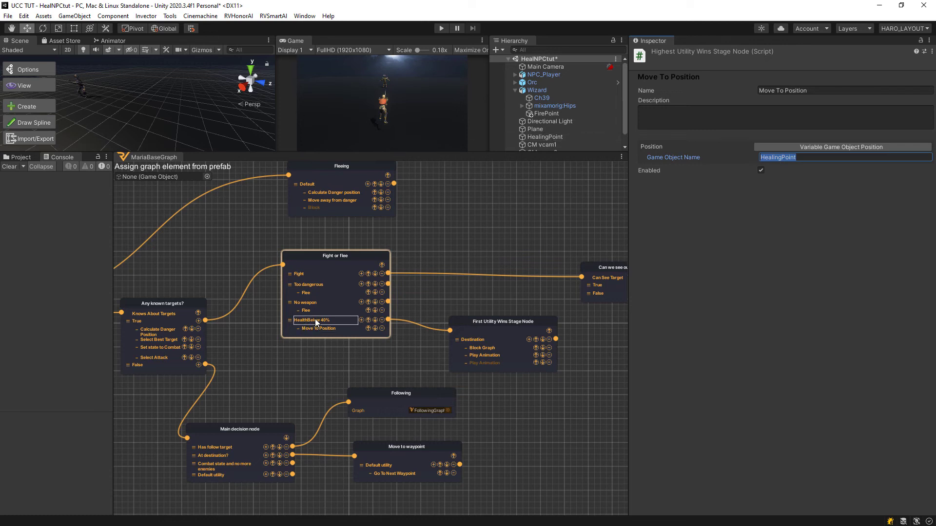
key(Return)
click(788, 166)
drag(598, 152, 598, 200)
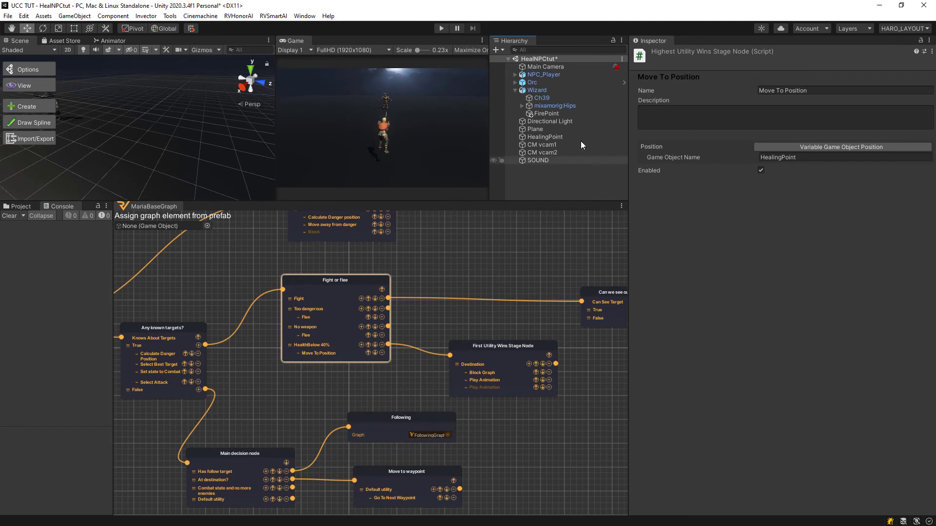
click(552, 77)
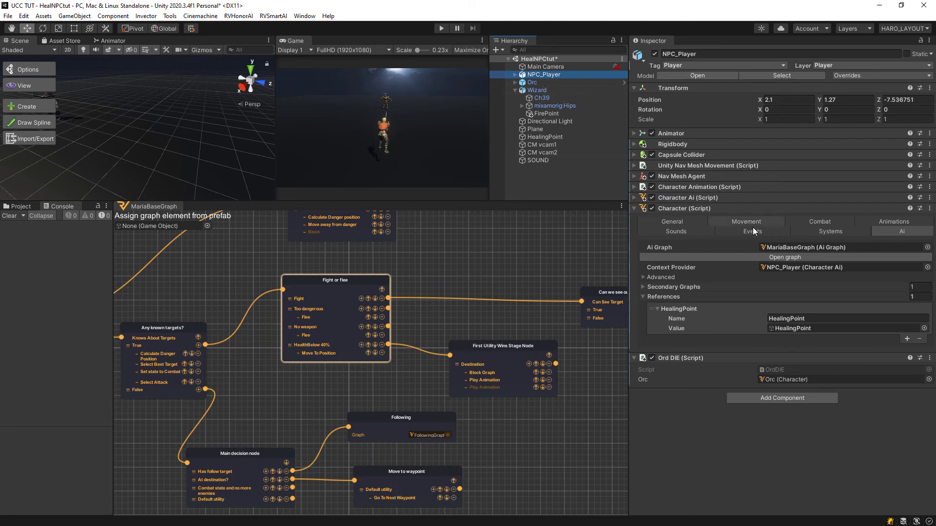
click(898, 231)
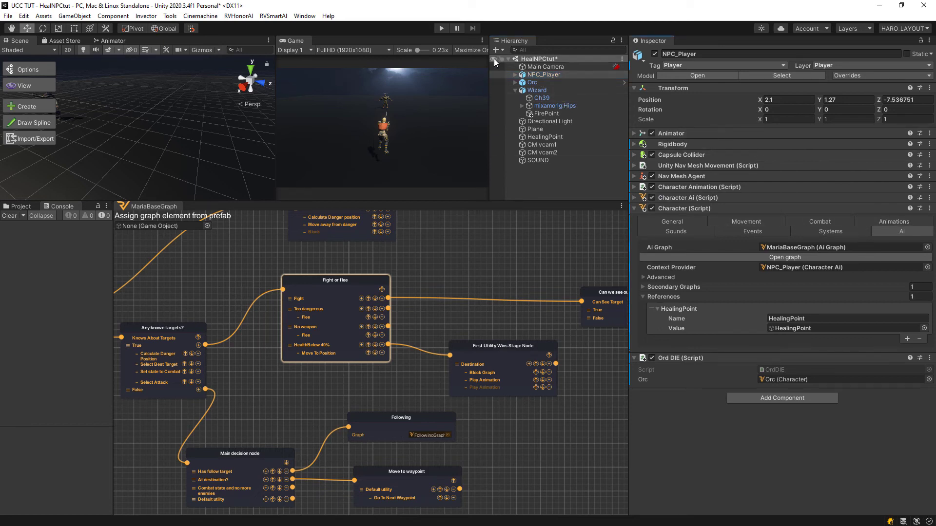
click(515, 74)
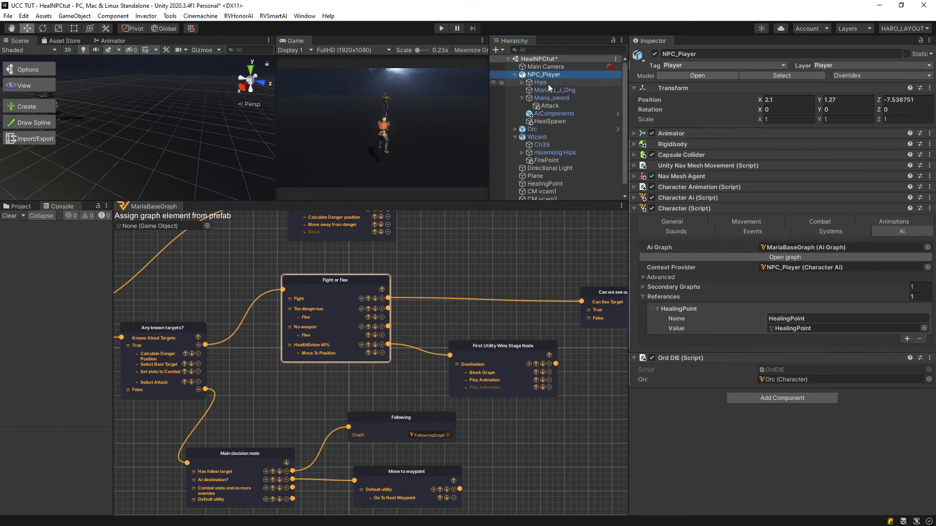
click(911, 232)
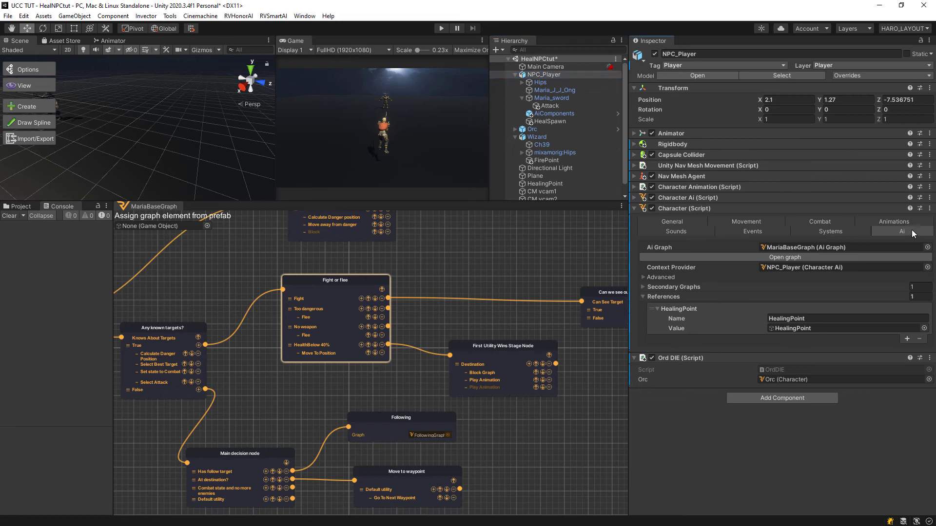
click(521, 97)
click(520, 97)
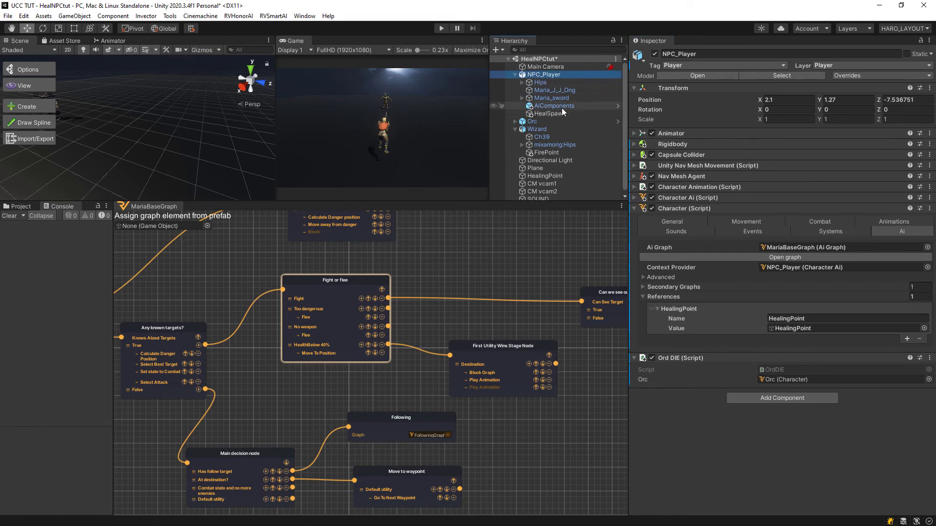
click(546, 105)
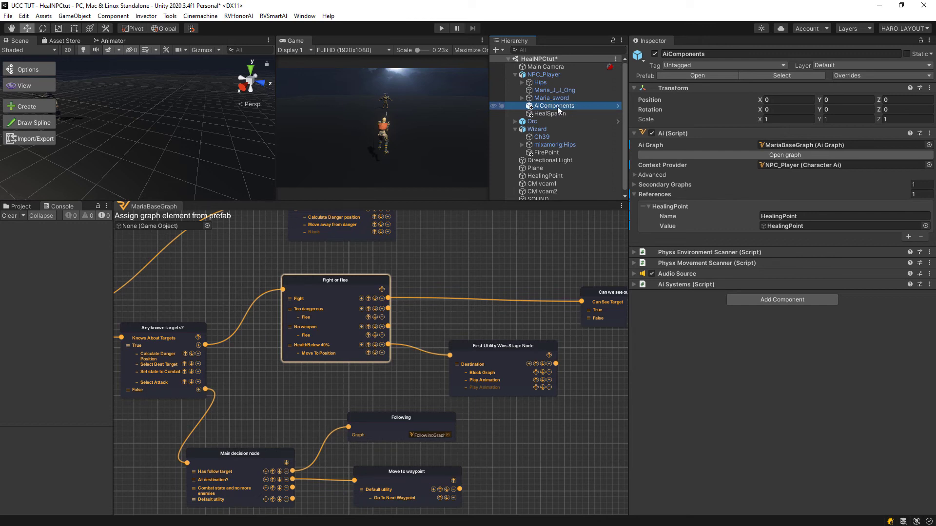
click(547, 75)
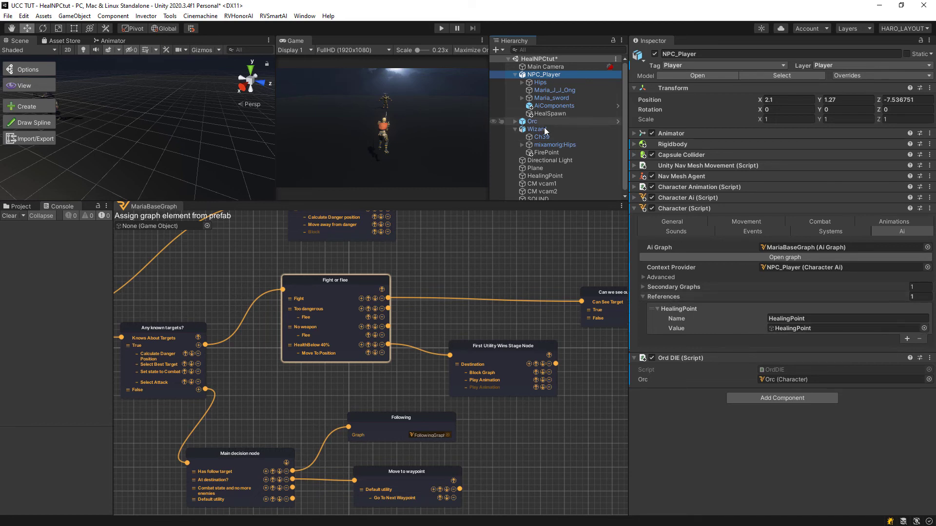
mouse_move(544, 176)
mouse_down()
mouse_move(675, 247)
mouse_move(795, 335)
mouse_up()
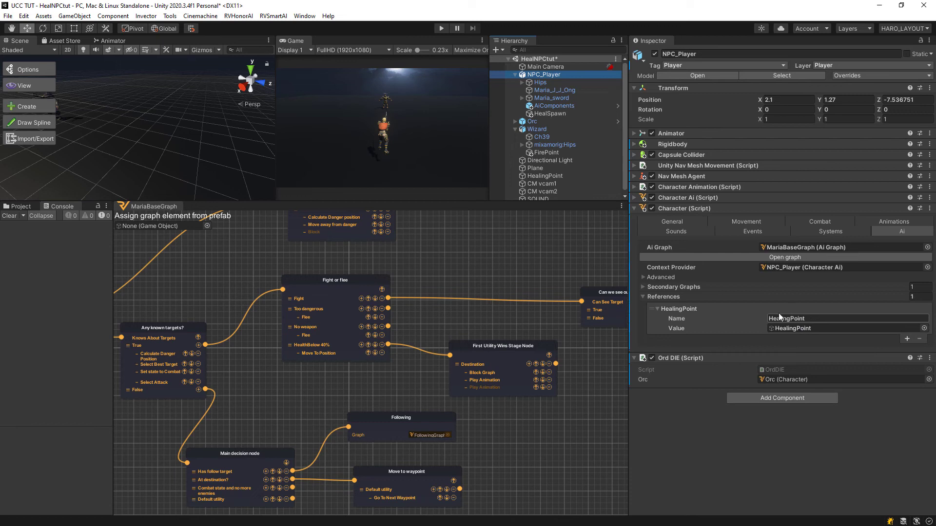
- Move the First Utility Wins Stage Node up and to the right in the graph
click(319, 347)
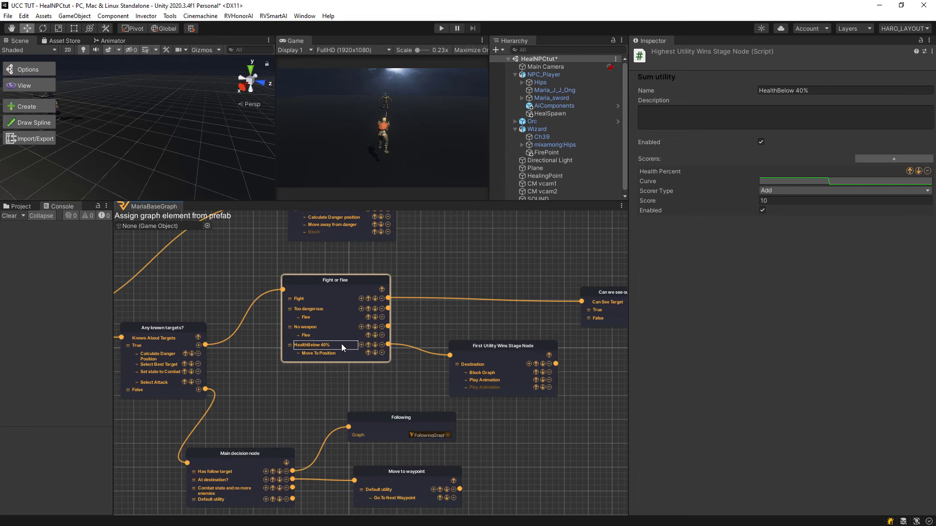
double_click(323, 346)
mouse_move(502, 349)
mouse_down()
mouse_move(514, 338)
mouse_move(513, 347)
mouse_up()
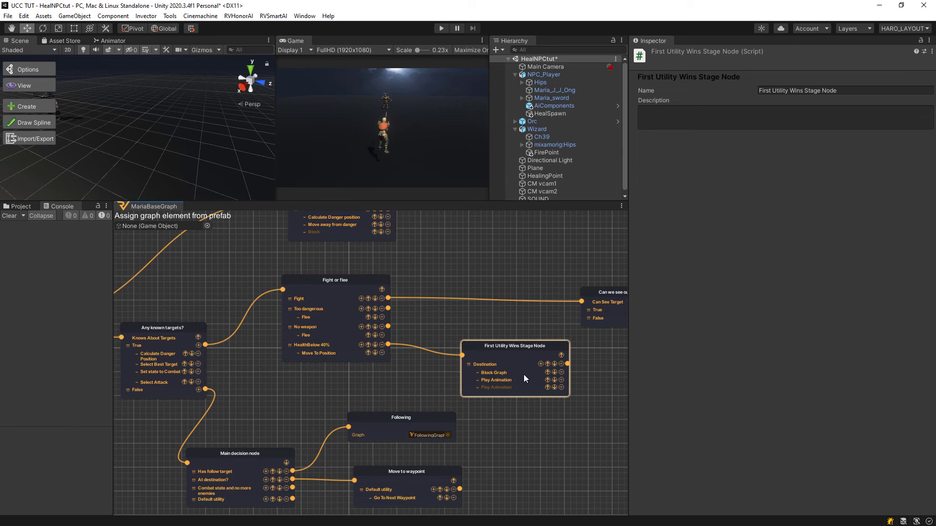
- Inspect the Destination, Block Graph and Play Animation stages (2Hand-Sword-Idle-Crouch, cross fade 0.5)
double_click(485, 366)
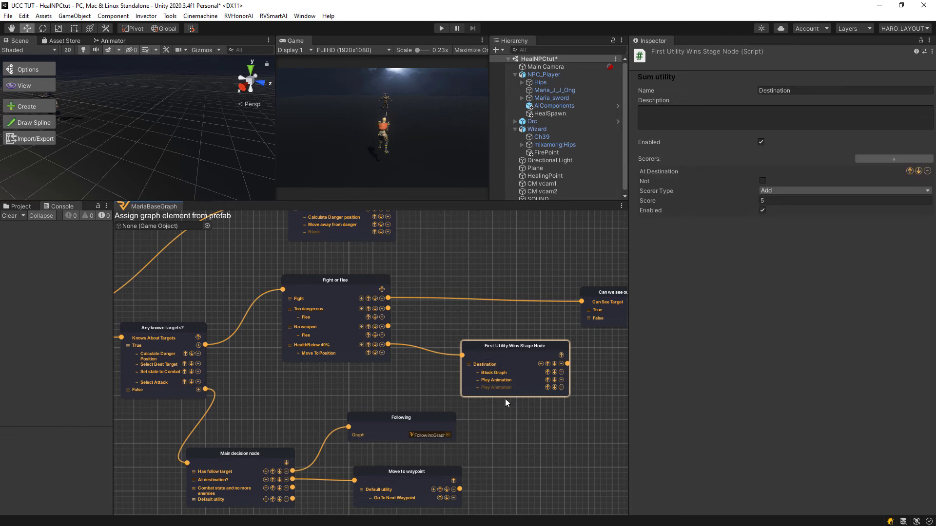
double_click(324, 354)
click(495, 373)
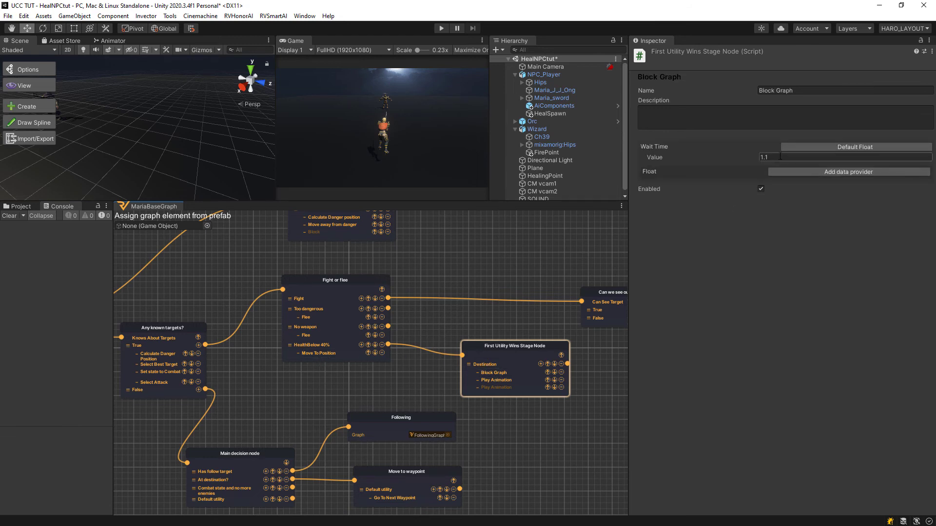
click(495, 381)
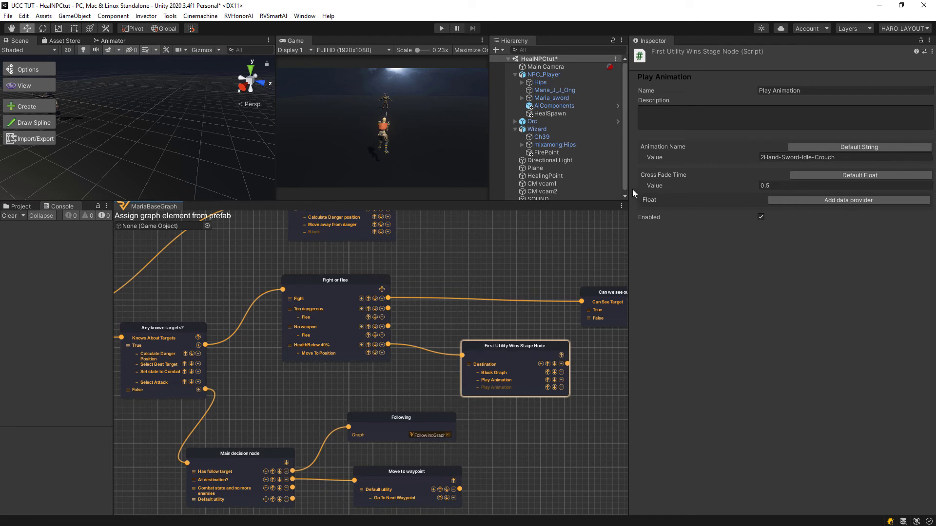
- Look up the Victory state's animation clip name in its import settings via the Animator
click(113, 41)
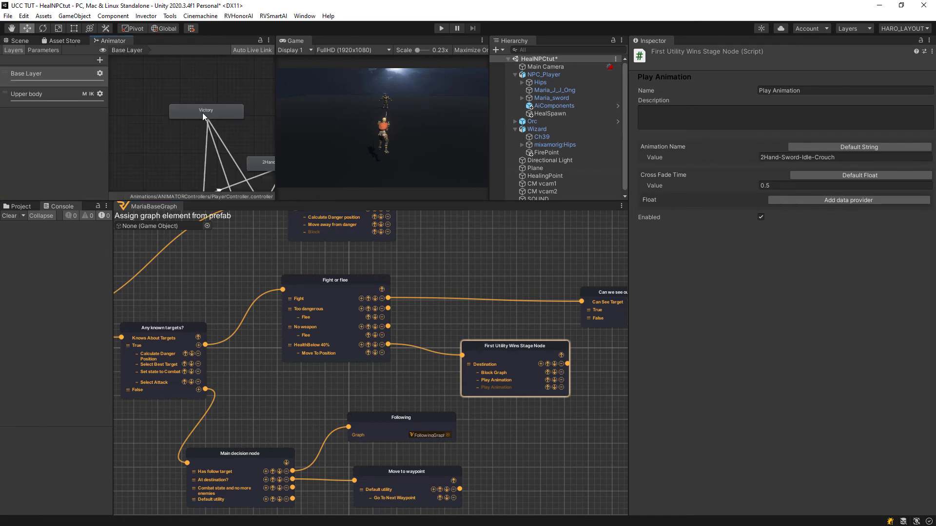
click(203, 112)
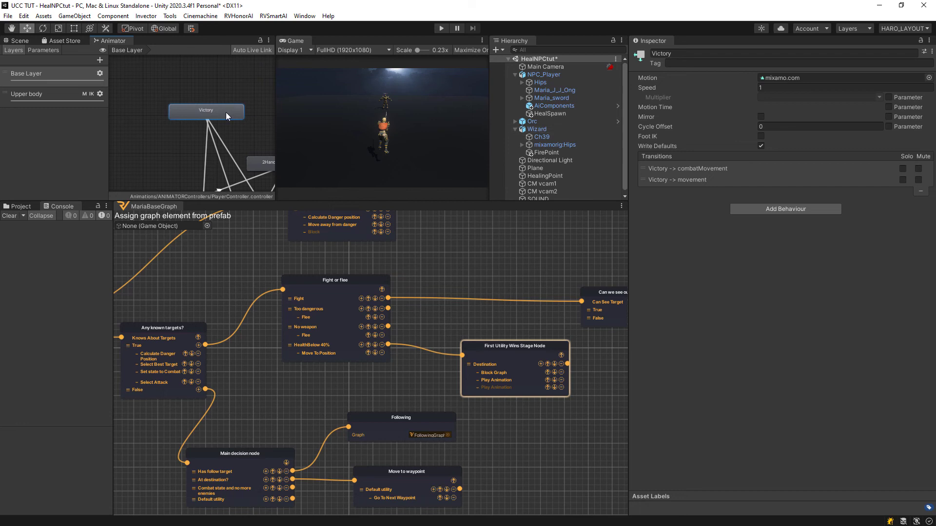
double_click(226, 112)
scroll(718, 228, down, 3)
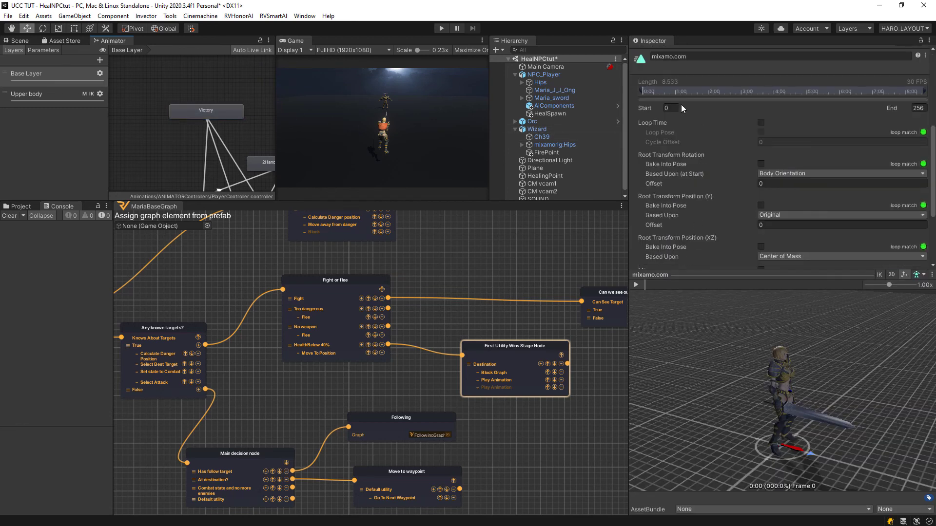
click(690, 143)
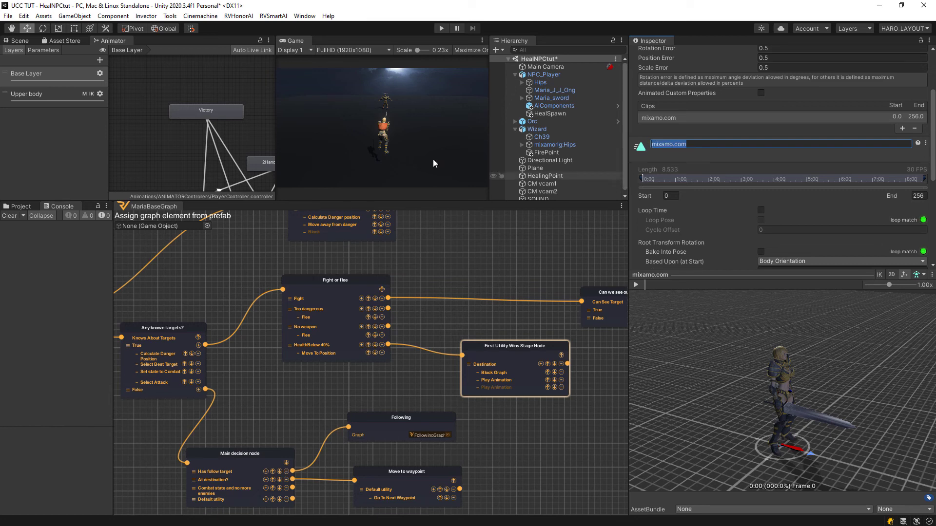
- Review the Play Animation cross fade time and shift the stage node slightly down-left
click(25, 40)
click(494, 380)
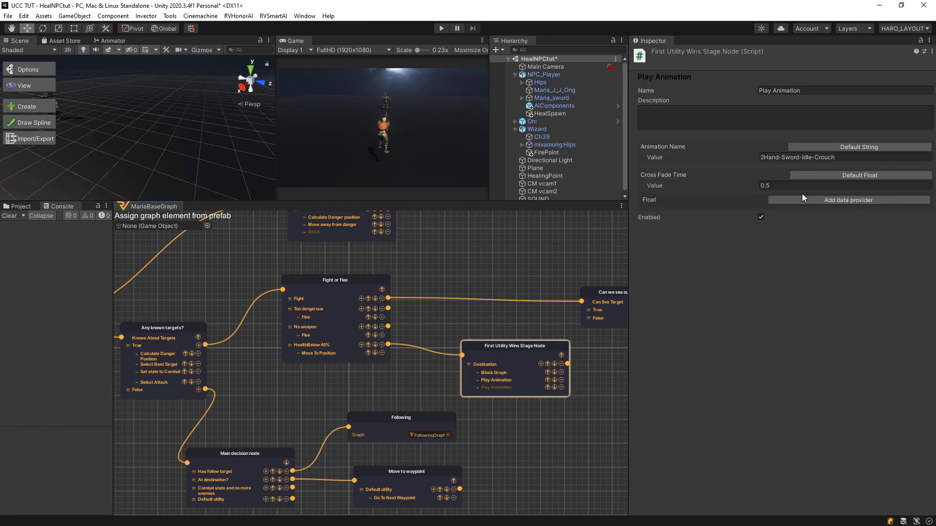
click(762, 186)
drag(501, 350, 498, 351)
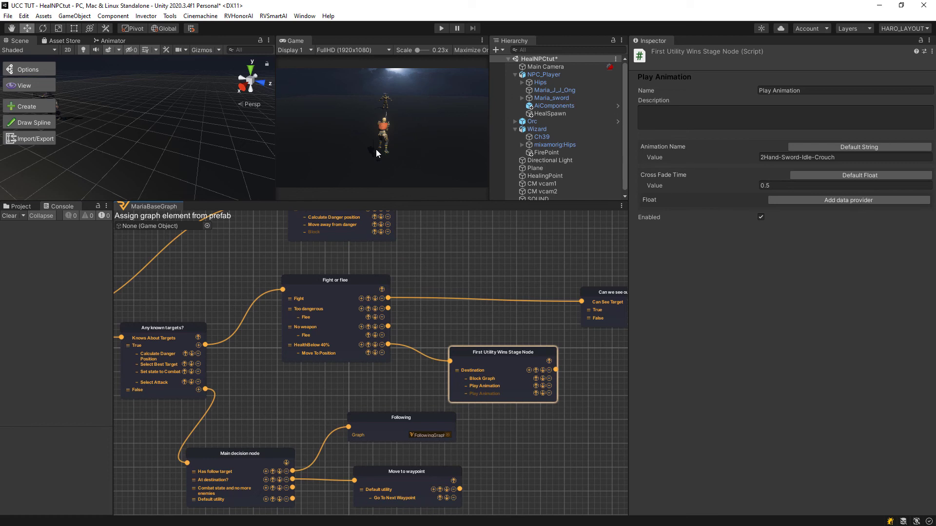
- Leave the HealthBelow 40% label unchanged and nudge the Fight or flee node left
double_click(328, 347)
key(Return)
key(Return)
drag(338, 289, 332, 281)
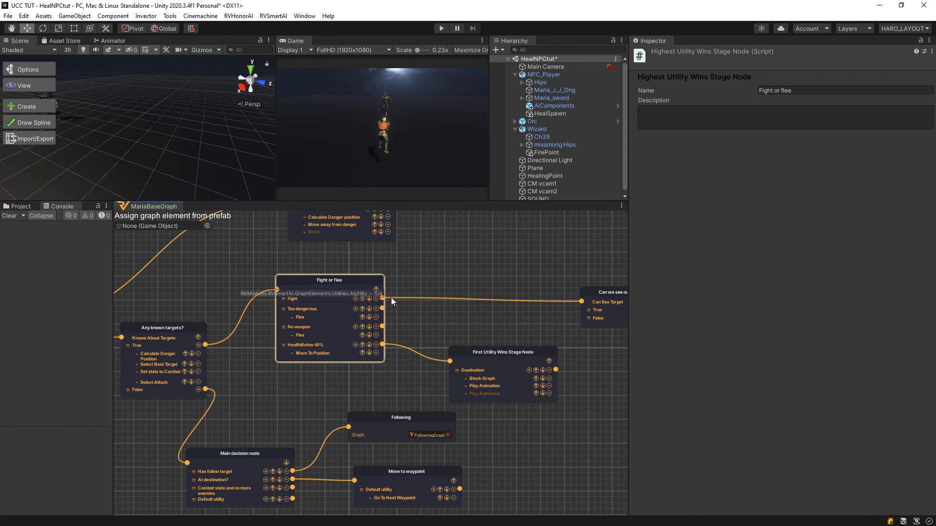
scroll(399, 296, right, 10)
click(376, 289)
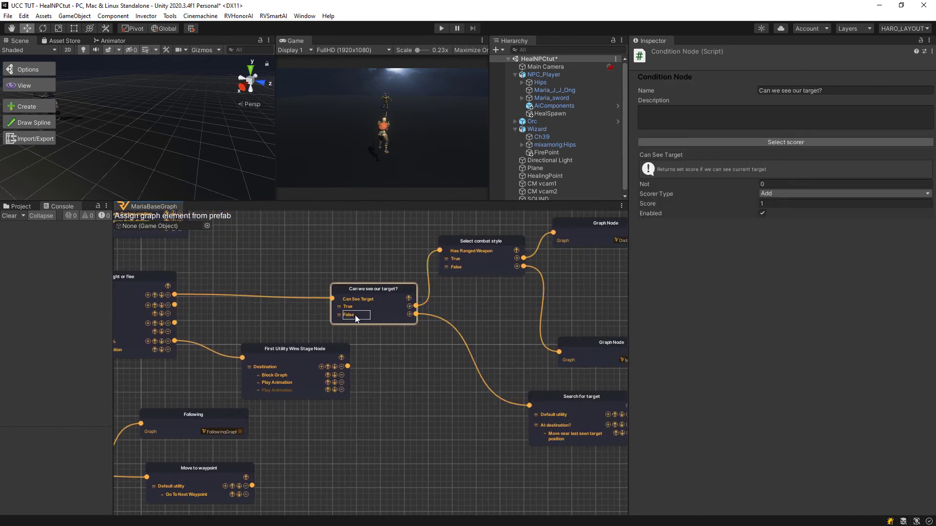
- Move the Select combat style node up-left, then start the scene in Play mode
scroll(377, 352, right, 3)
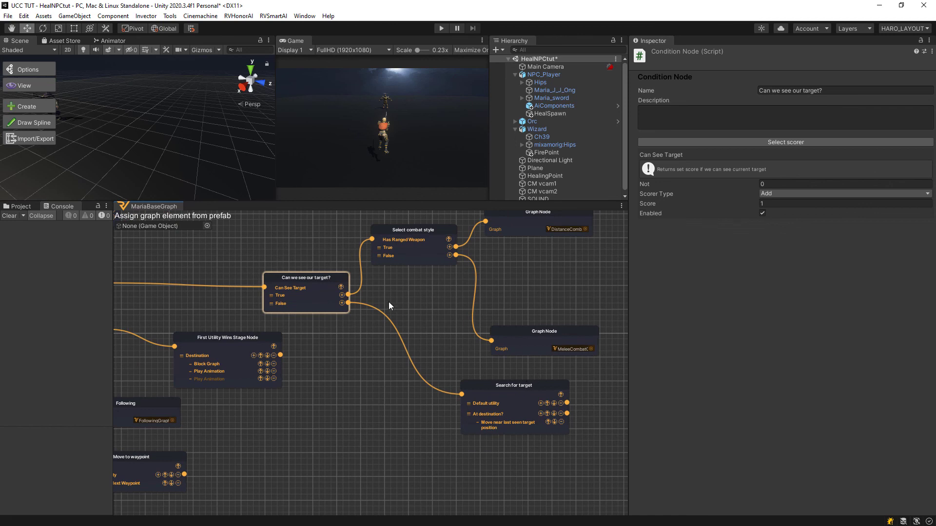
scroll(390, 304, up, 5)
scroll(389, 305, left, 2)
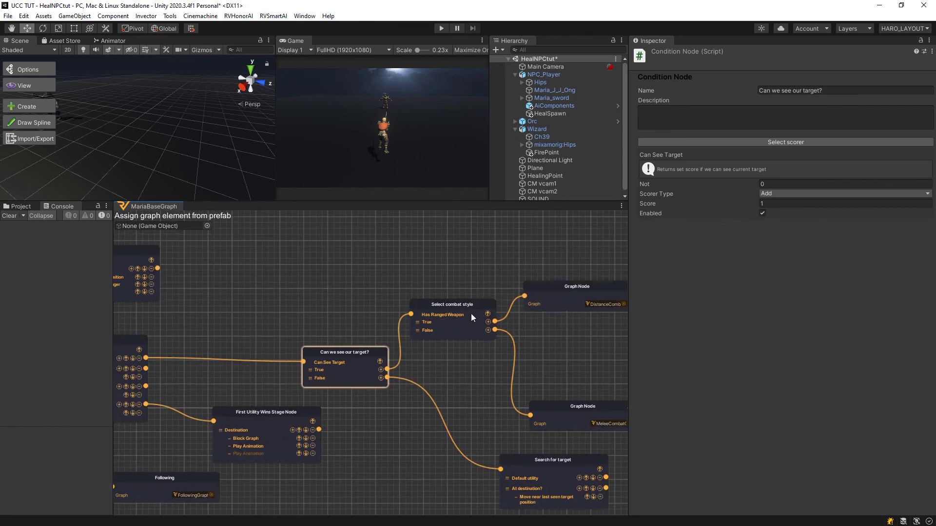
drag(469, 308, 445, 297)
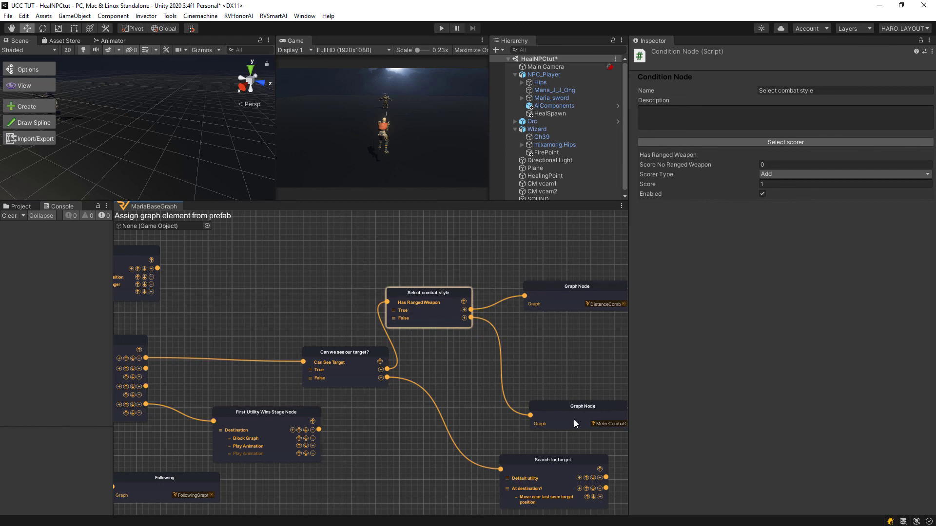
scroll(334, 314, left, 6)
scroll(359, 338, up, 2)
scroll(328, 297, left, 5)
scroll(328, 297, down, 2)
scroll(352, 309, left, 1)
click(441, 28)
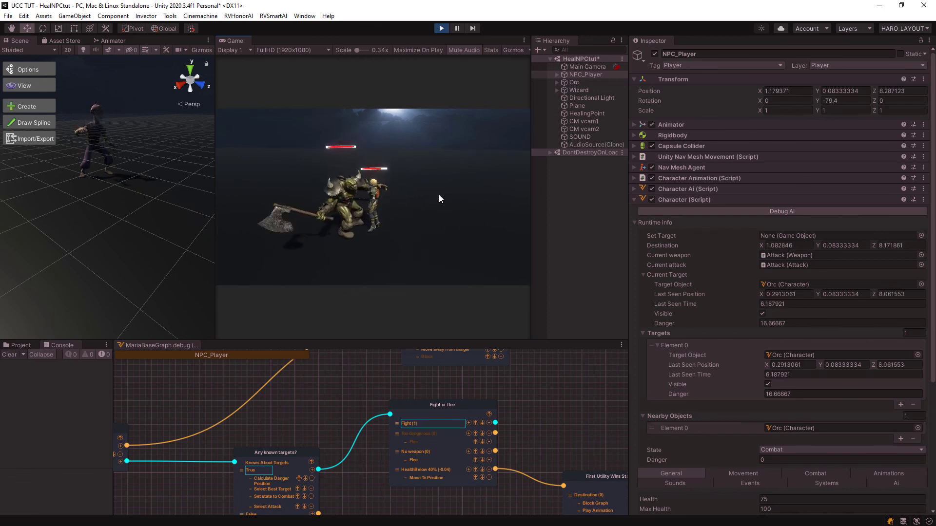
- Pause the game, drop NPC_Player's Character Health below 40, and follow the healing branch in the graph
click(457, 28)
scroll(725, 367, down, 5)
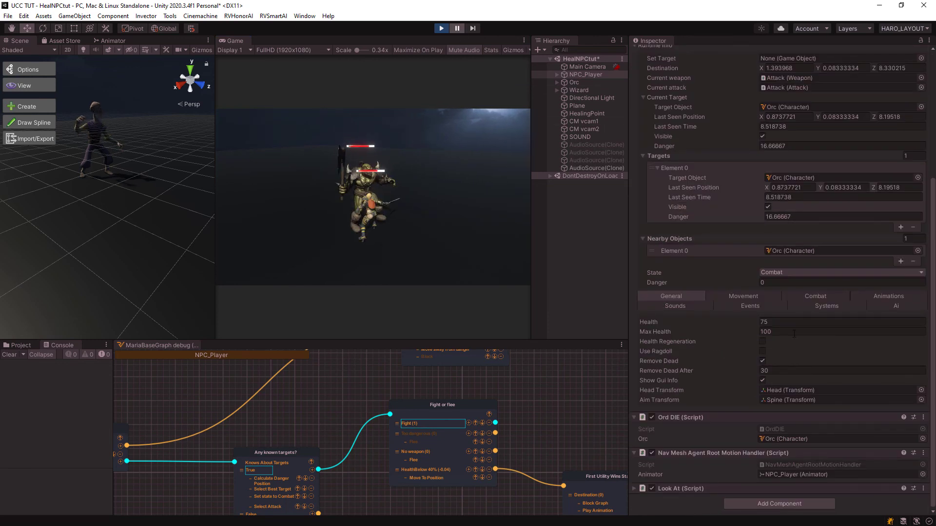
click(765, 323)
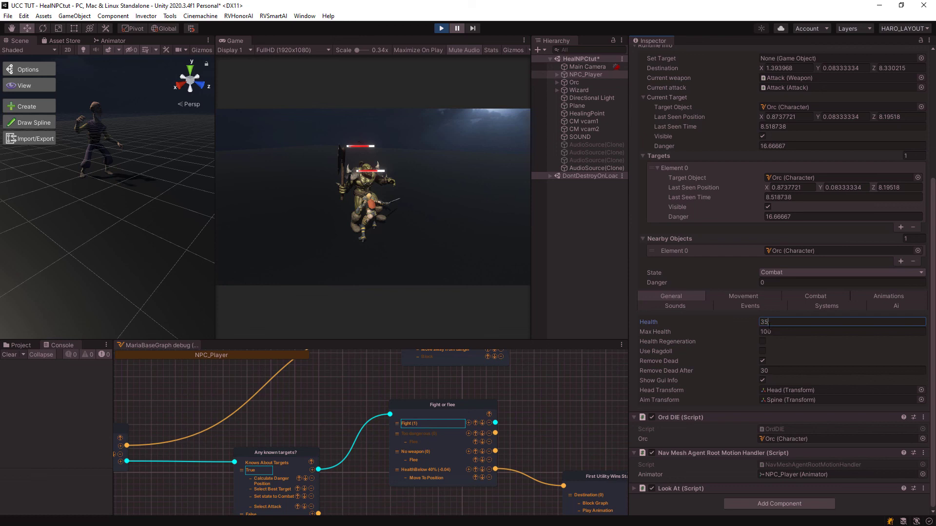
middle_drag(419, 425, 388, 400)
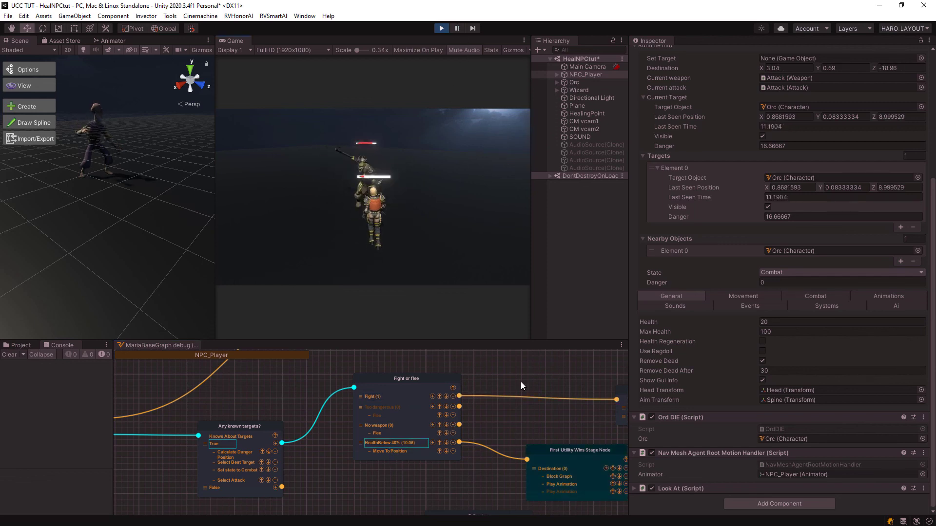
middle_drag(520, 381, 474, 390)
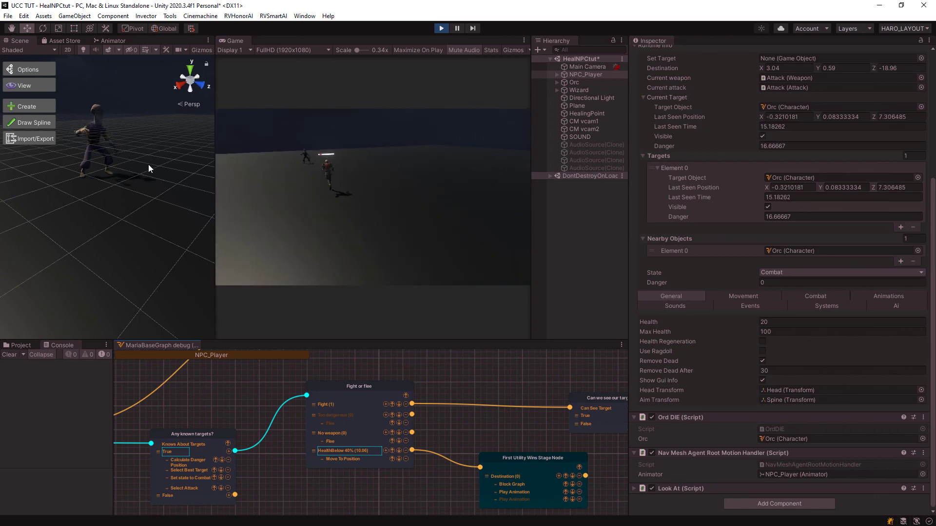
alt+drag(142, 162, 111, 185)
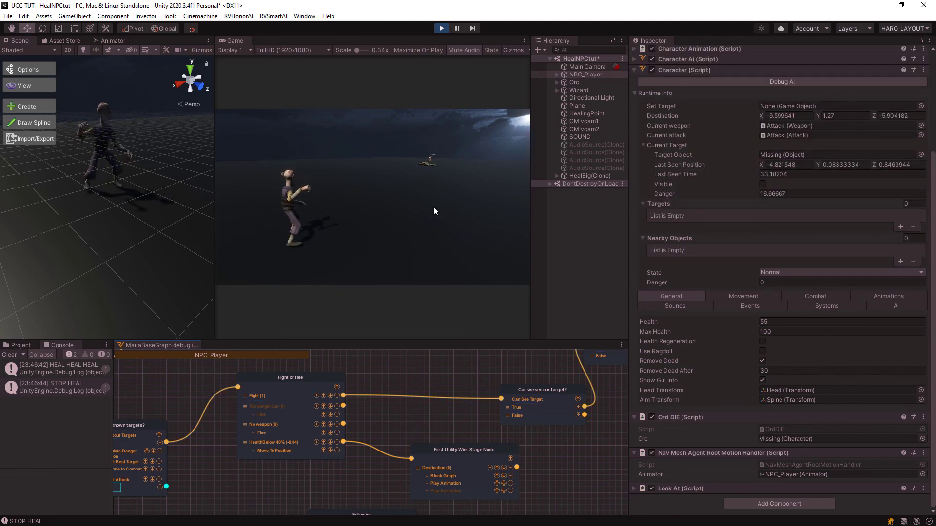
- Pan the debug graph to the Main decision node, showing Default utility routing to Move to waypoint
middle_drag(432, 424, 461, 370)
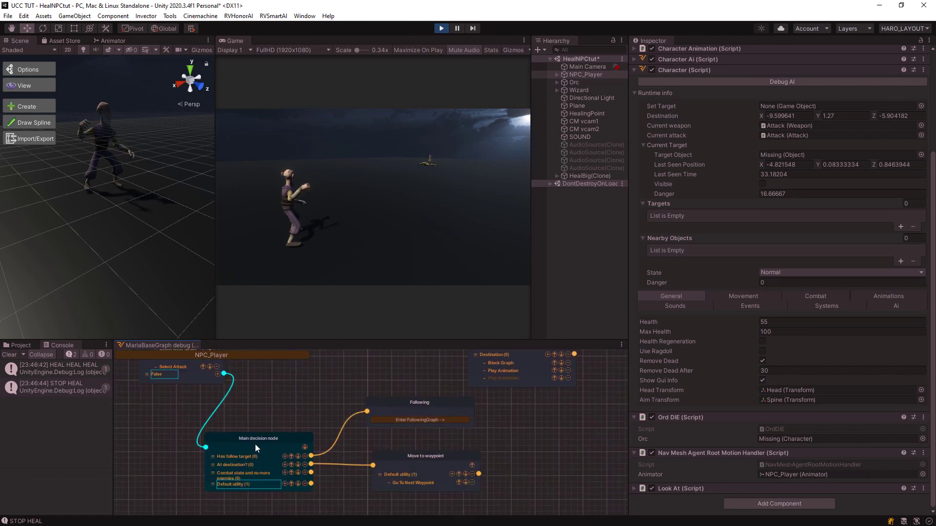